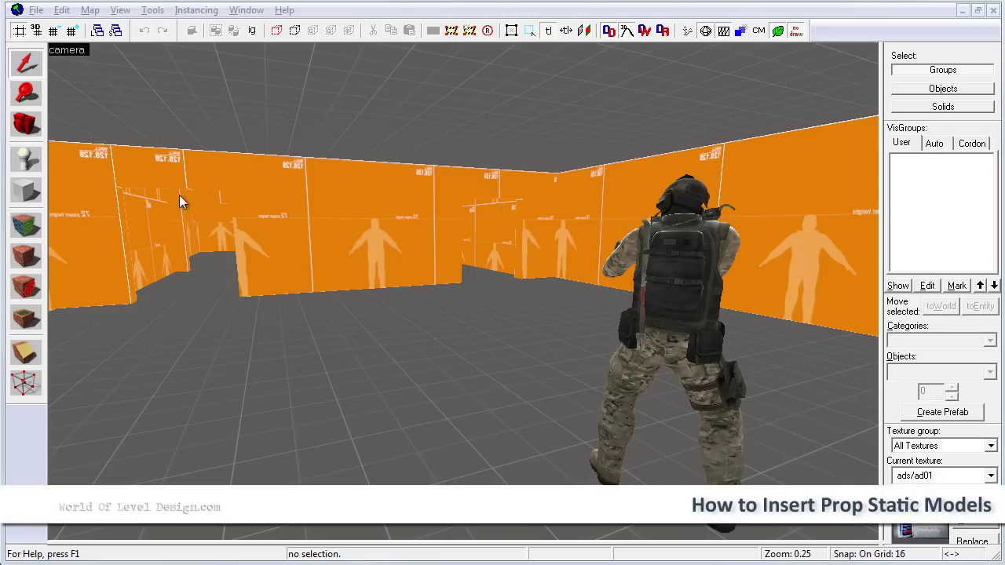
- Place a prop_static entity on the floor of the room, beside the soldier model
click(25, 161)
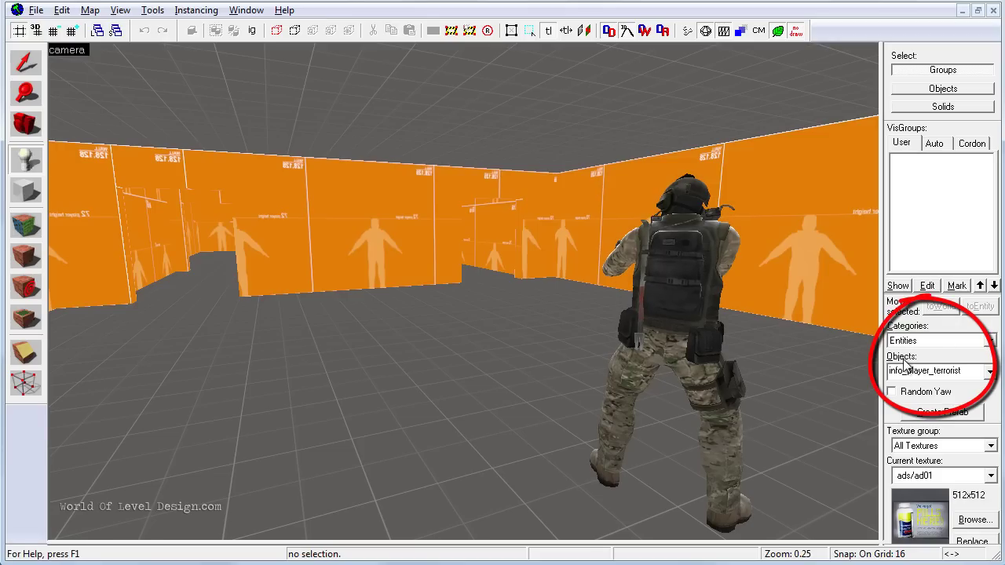
click(972, 372)
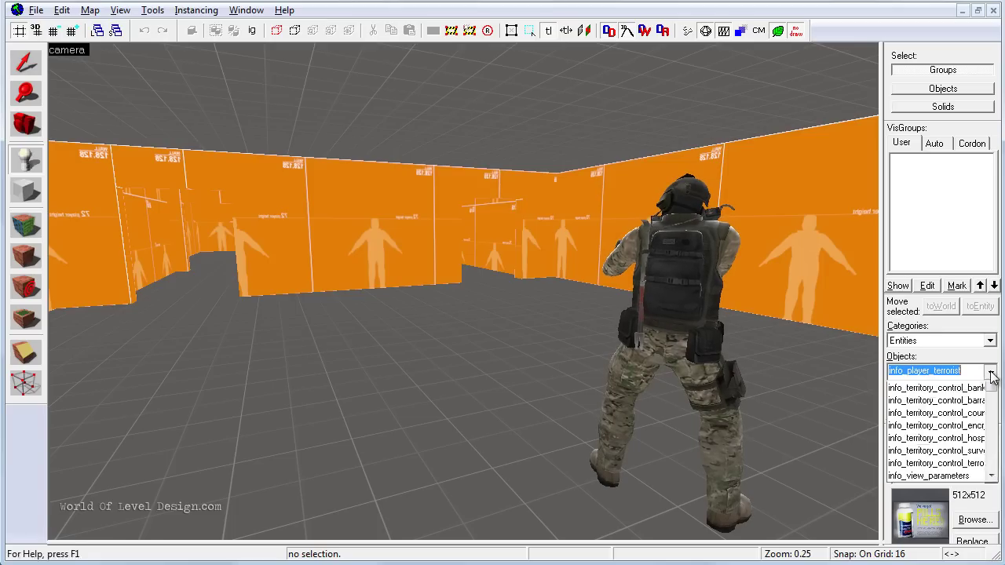
drag(984, 468, 990, 510)
scroll(939, 517, down, 1)
click(917, 514)
double_click(944, 372)
key(BackSpace)
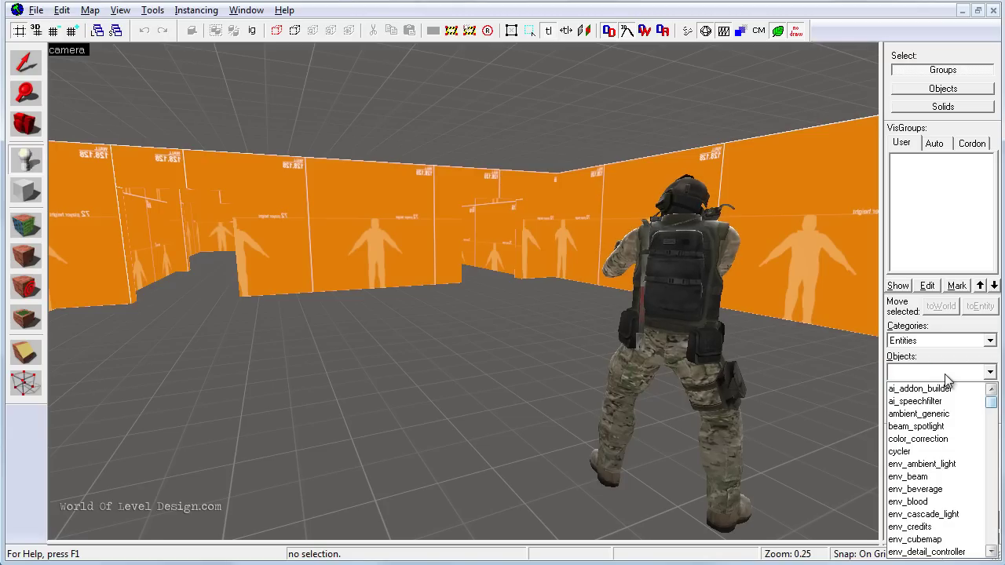
text(prop_)
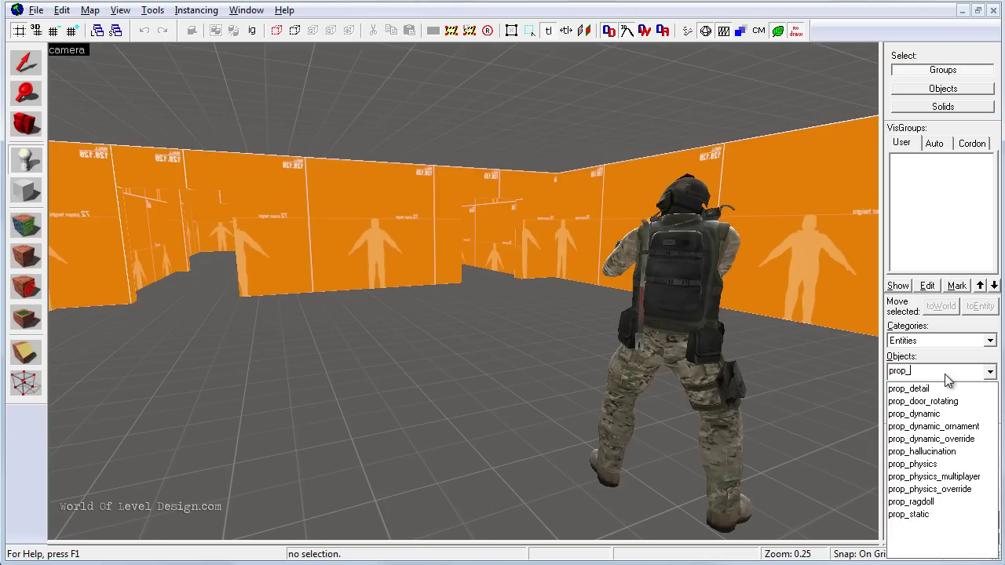
text(s)
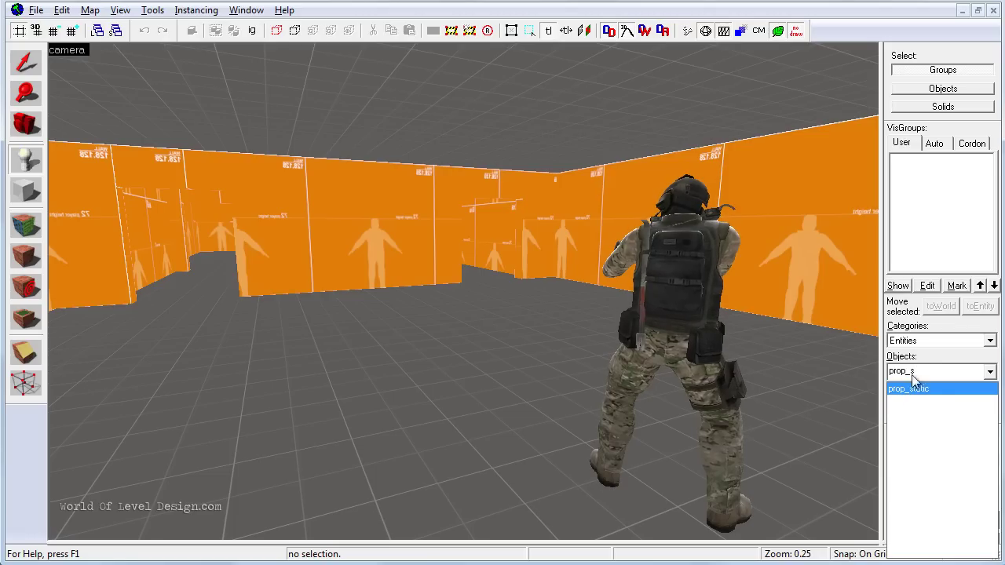
click(919, 393)
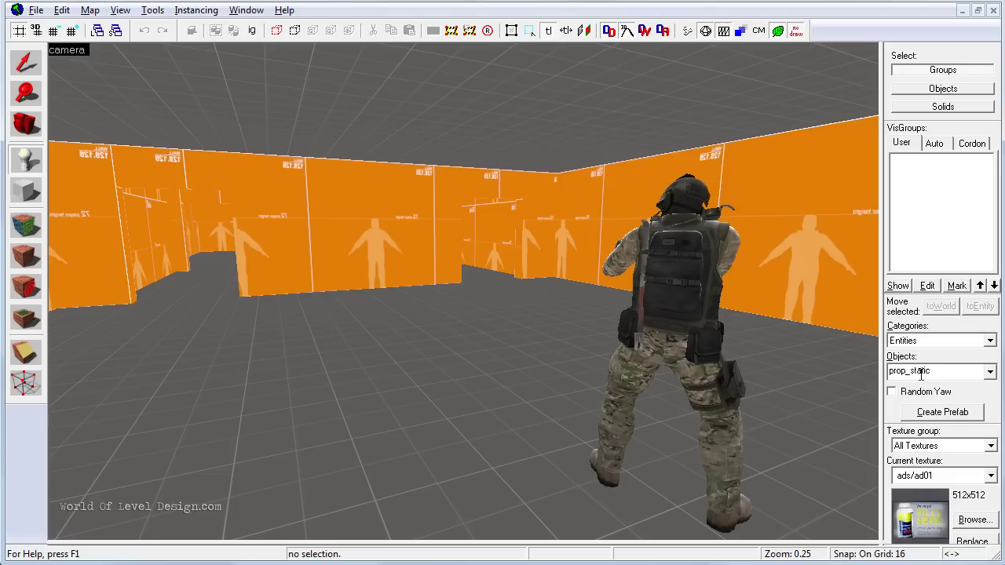
click(447, 352)
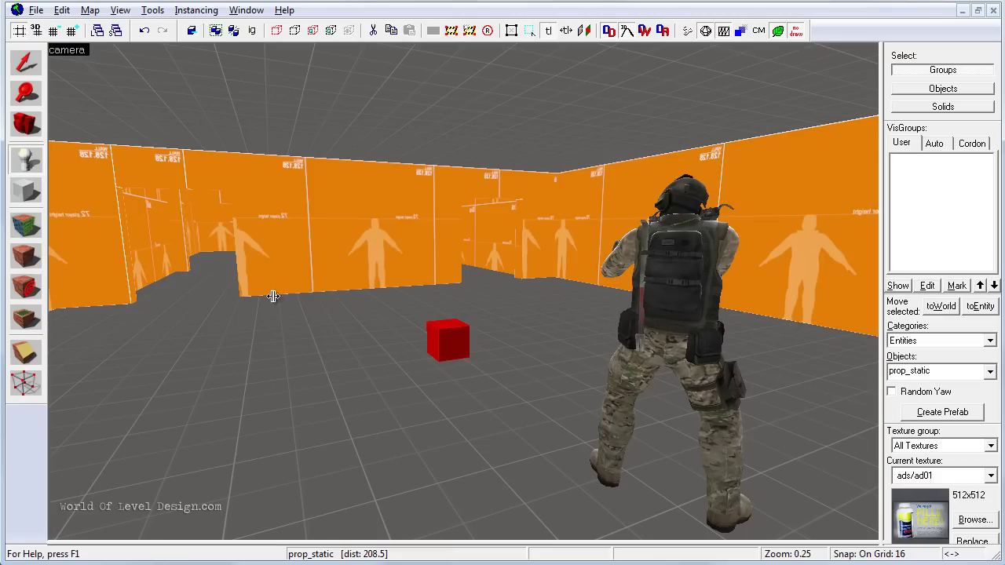
- Open the object properties of the placed prop_static entity
key(z)
key(a)
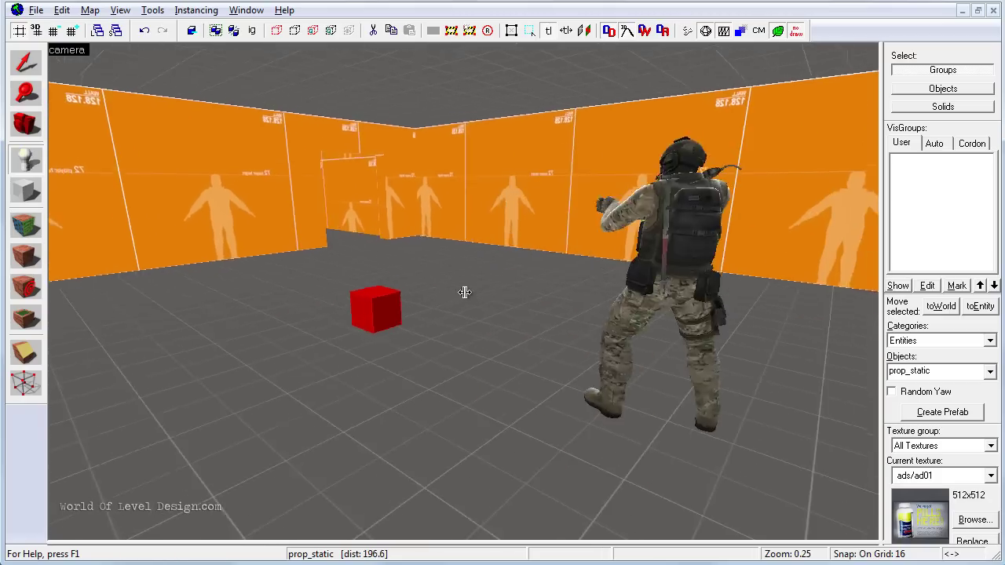
key(z)
key(shift+z)
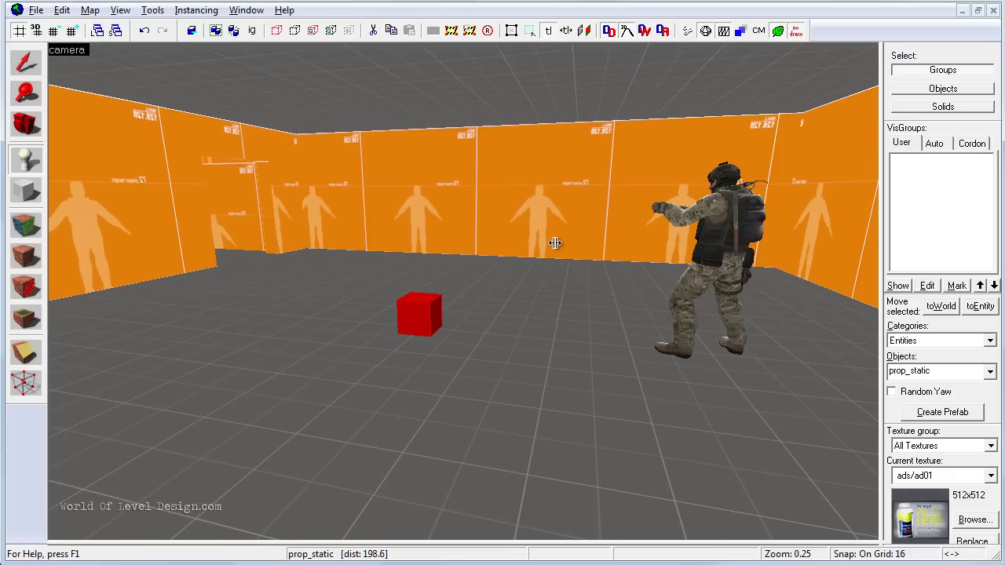
key(shift+z)
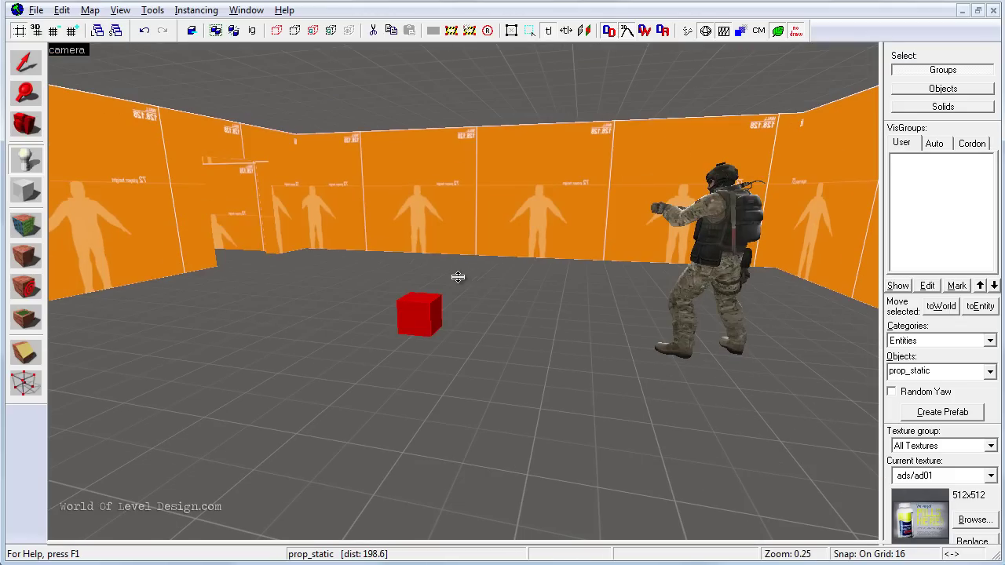
key(z)
key(d)
key(w)
key(Down)
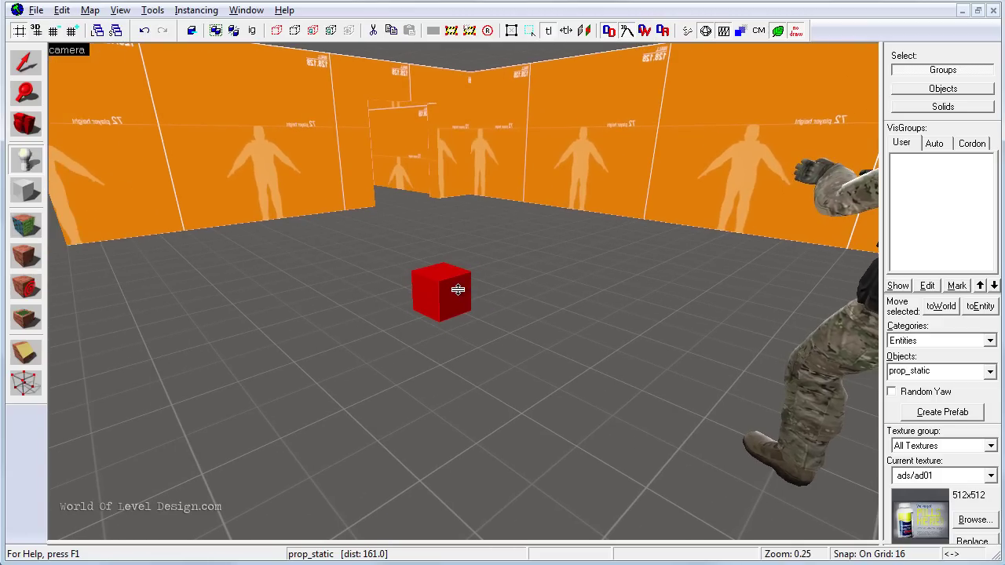
click(24, 65)
double_click(455, 292)
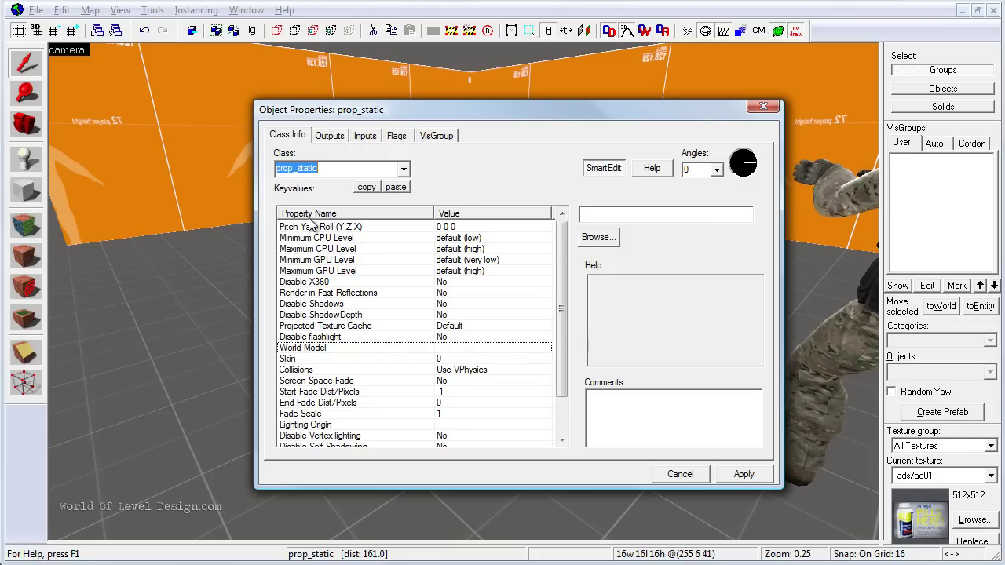
- Open the model browser for the entity's World Model property
drag(565, 269, 569, 317)
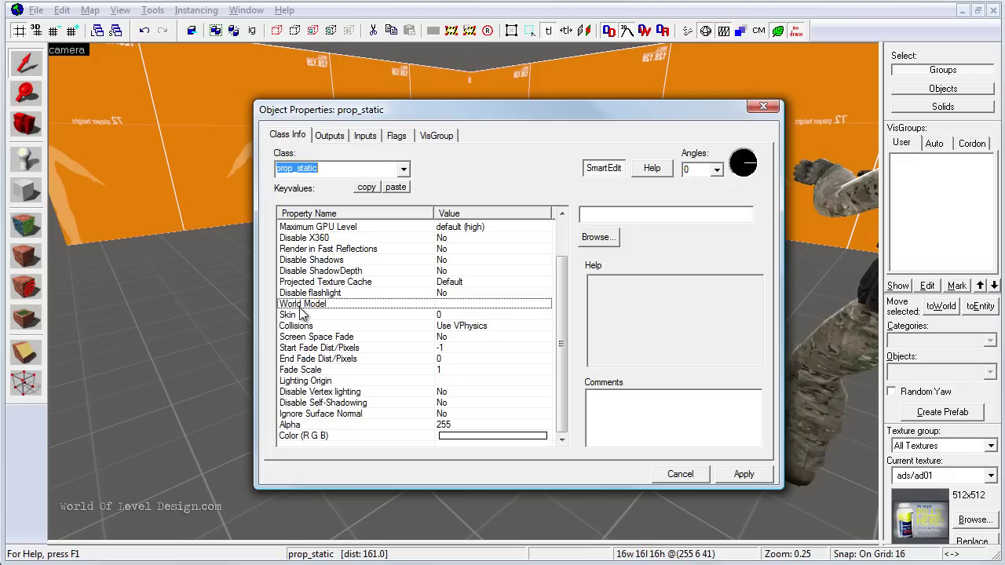
click(302, 305)
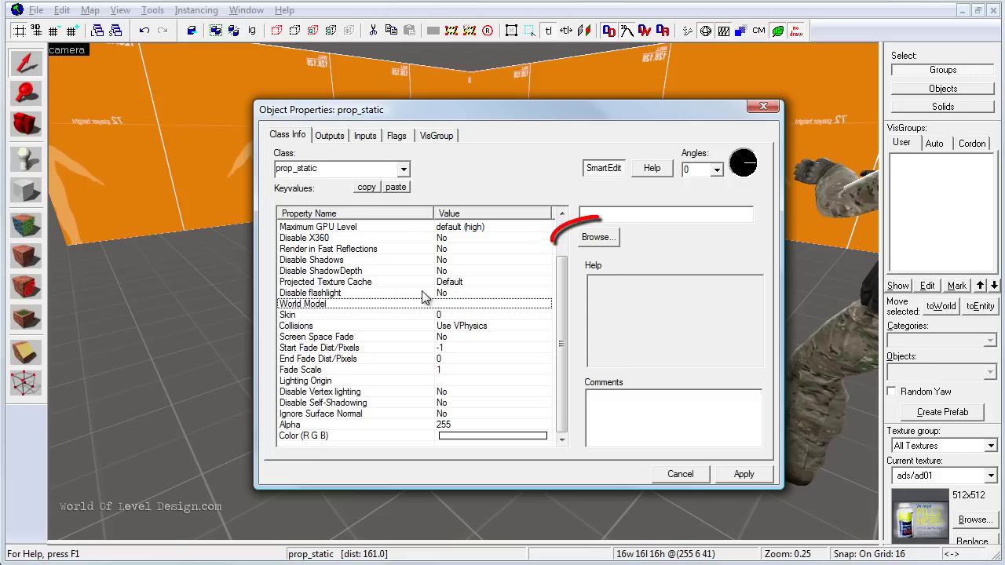
click(599, 237)
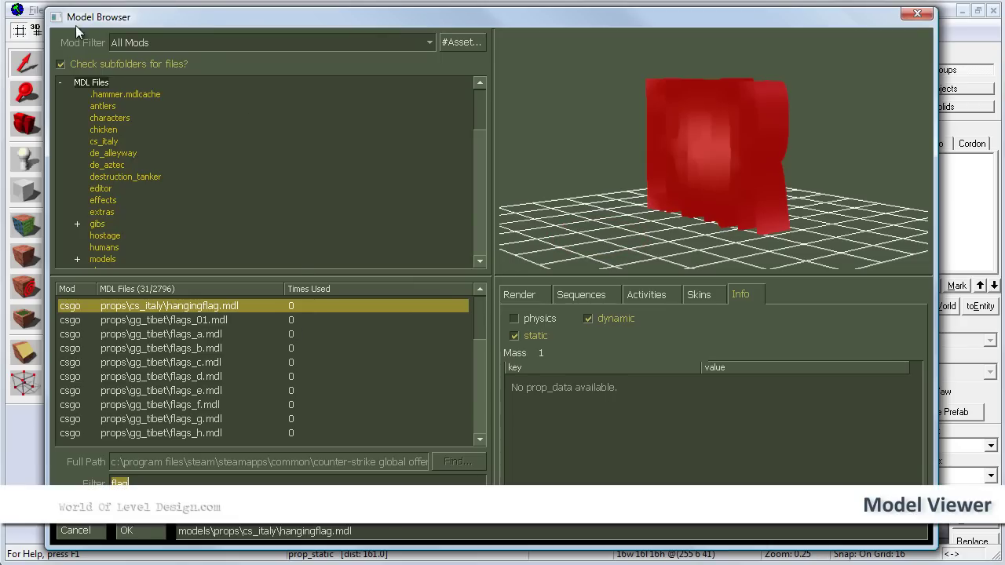
- Clear the model filter and preview several de_vertigo prop models
key(BackSpace)
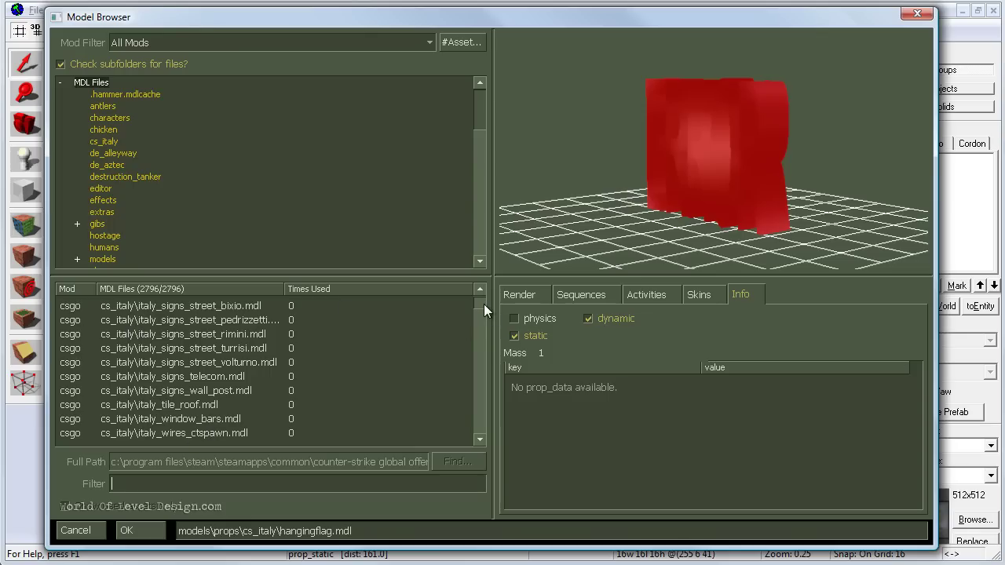
drag(479, 301, 482, 354)
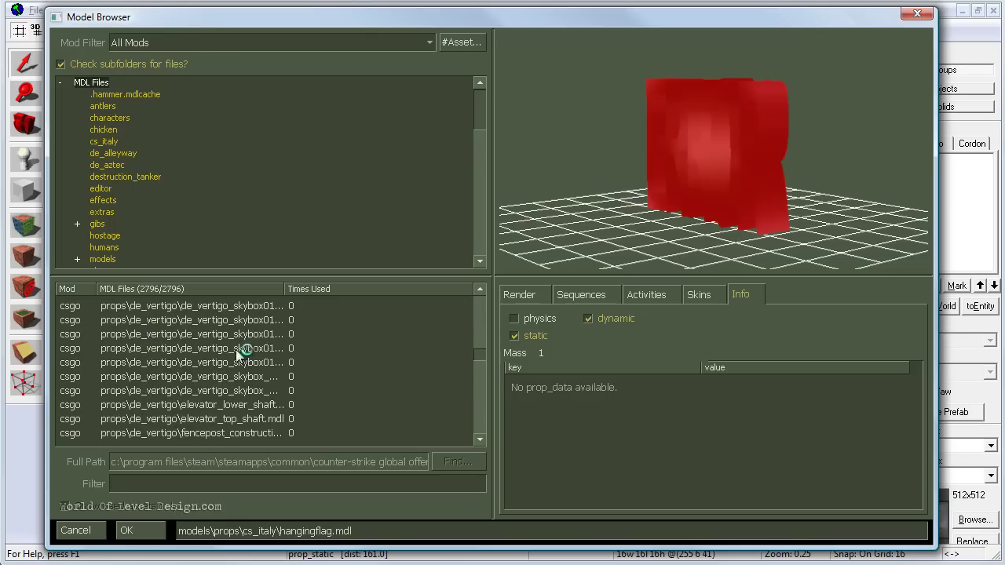
click(243, 349)
key(Down)
key(Down)
key(Down)
key(Down)
key(Down)
key(Down)
key(Down)
key(Down)
key(Down)
key(Down)
key(Down)
key(Down)
key(Down)
key(Down)
key(Down)
key(Down)
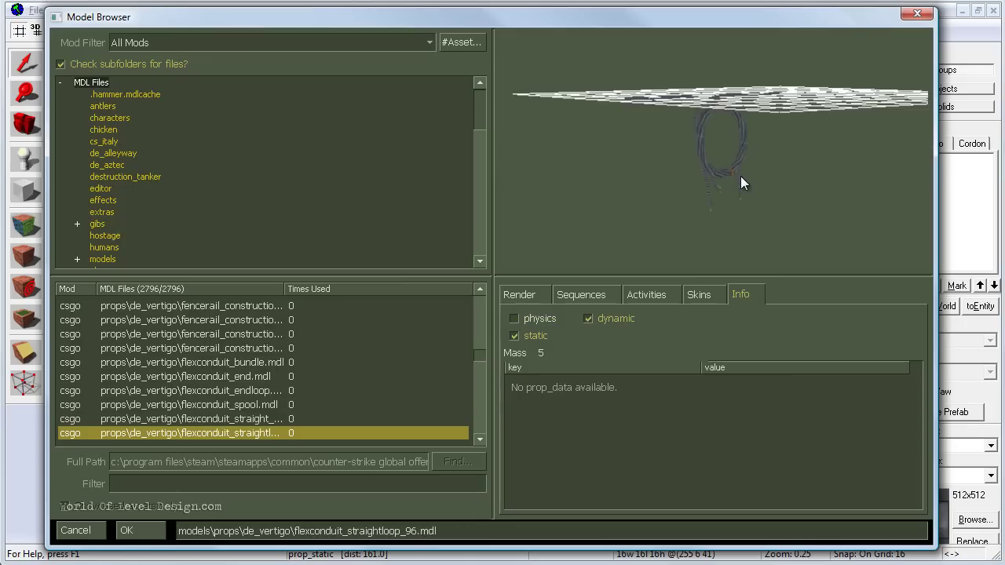
key(Down)
key(Down)
key(Down)
key(Down)
key(Down)
key(Down)
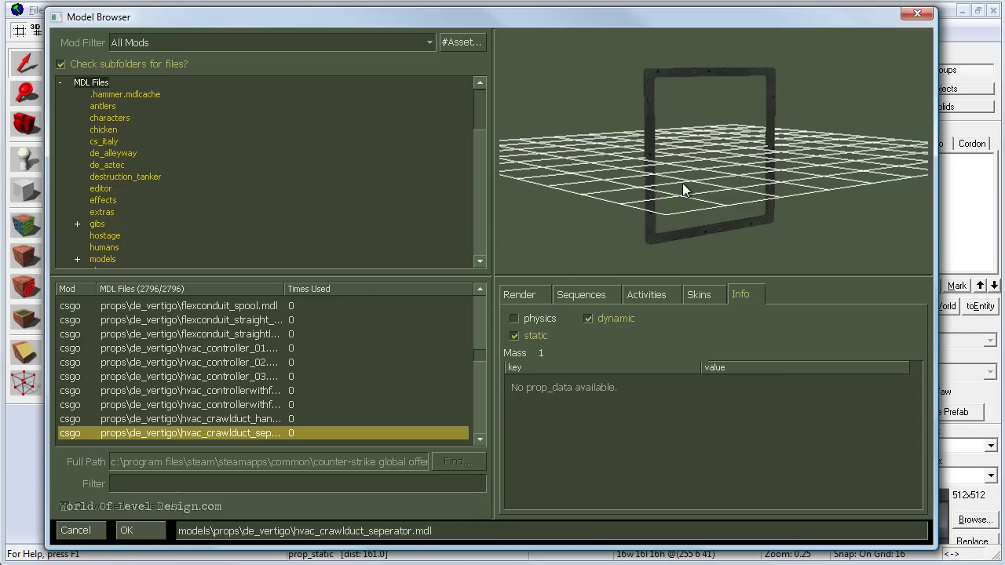
key(Return)
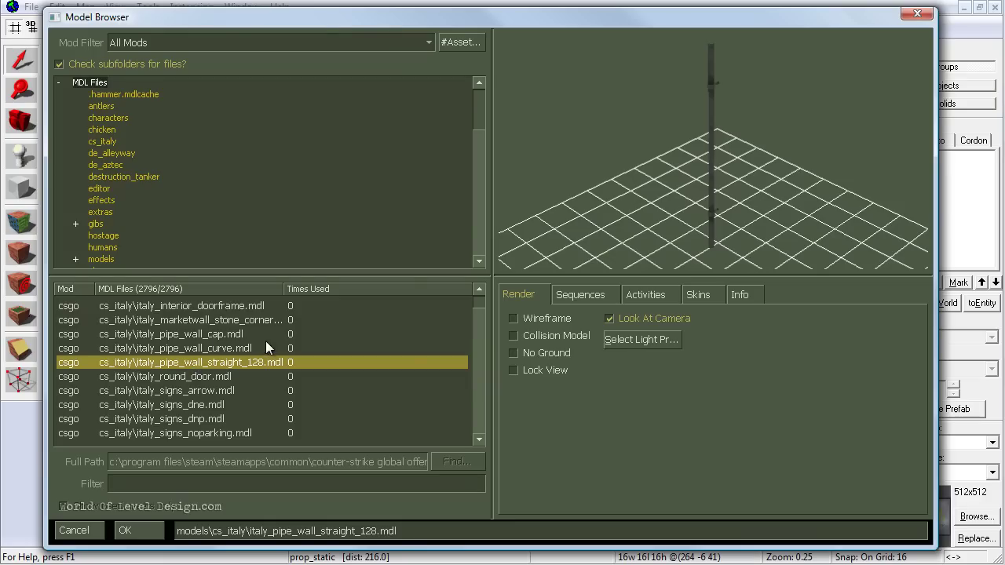
- Preview the cs_italy arrow and dne sign models and check which prop types they support
click(173, 377)
click(168, 390)
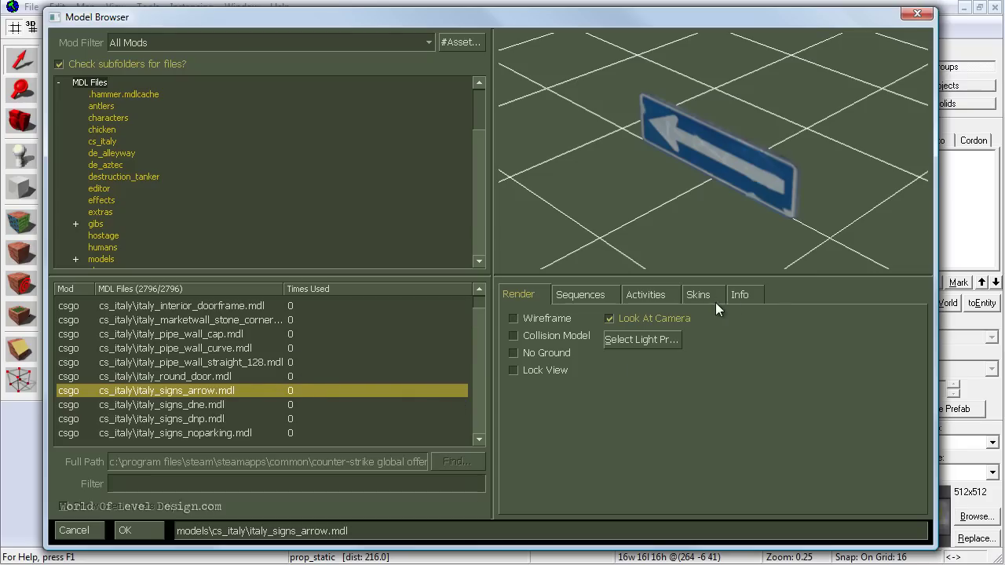
click(740, 294)
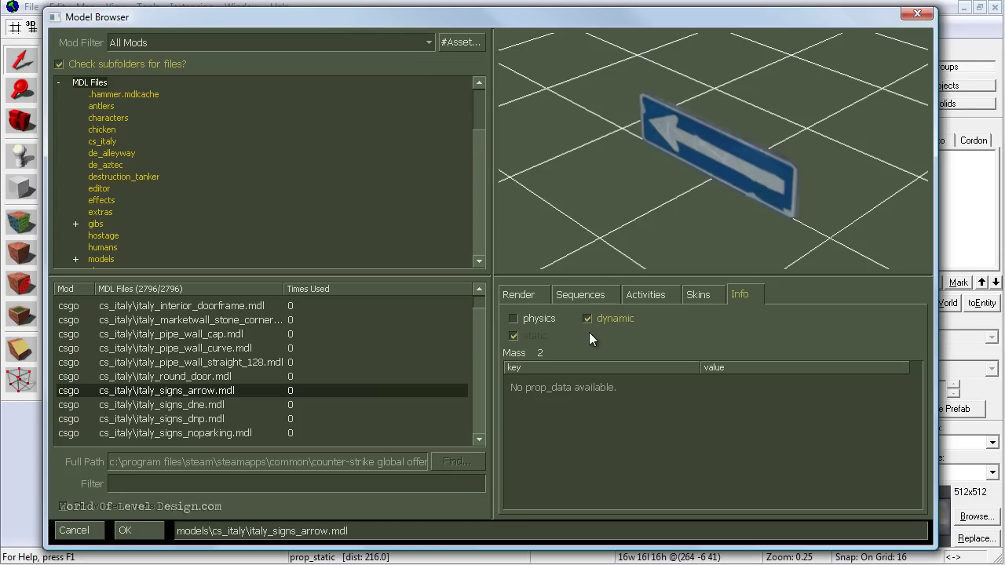
click(195, 403)
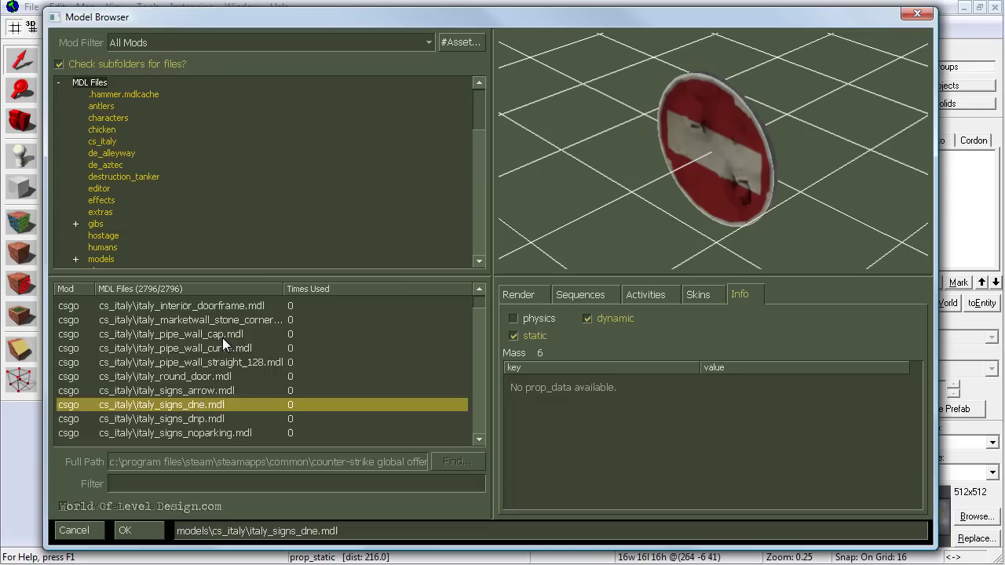
scroll(212, 365, down, 1)
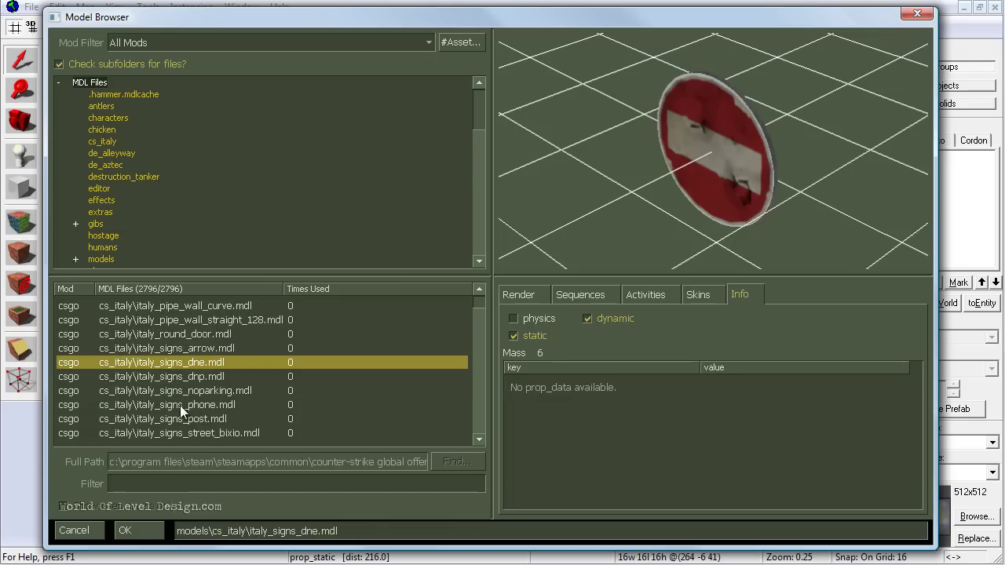
- Filter the models by "desk", preview the matches and select props_interiors\desk_metal.mdl
click(165, 489)
text(desk)
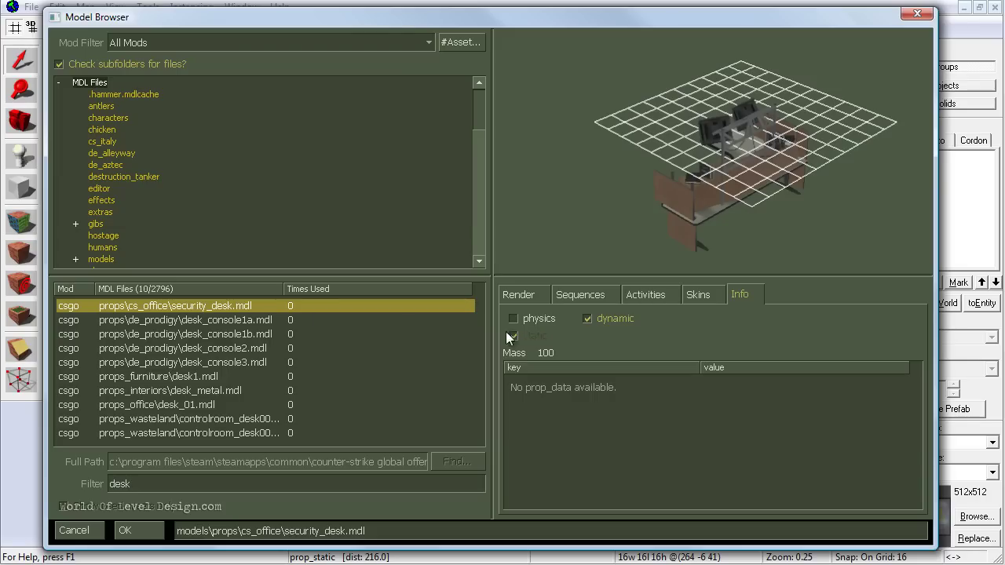
click(227, 323)
click(242, 335)
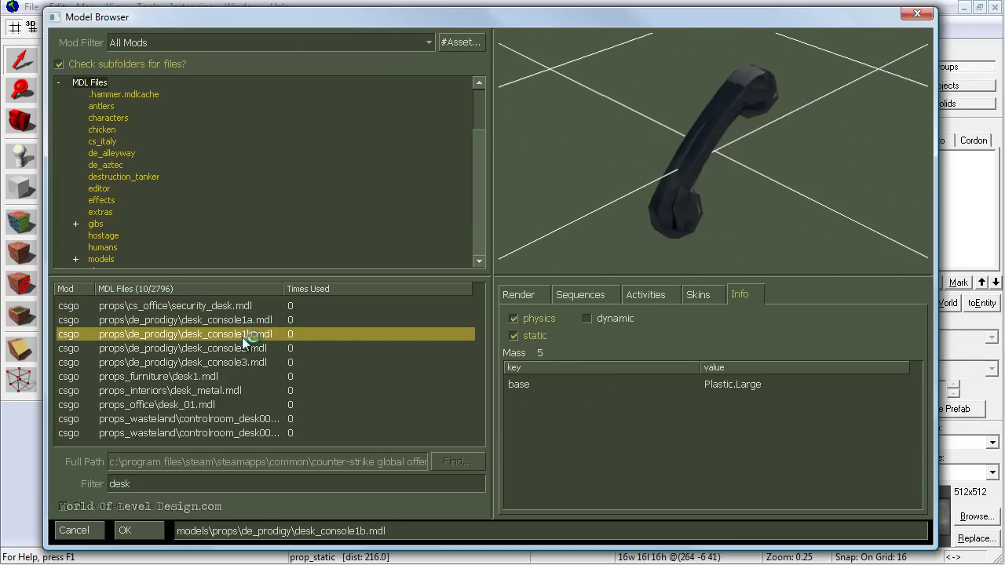
click(220, 363)
click(211, 392)
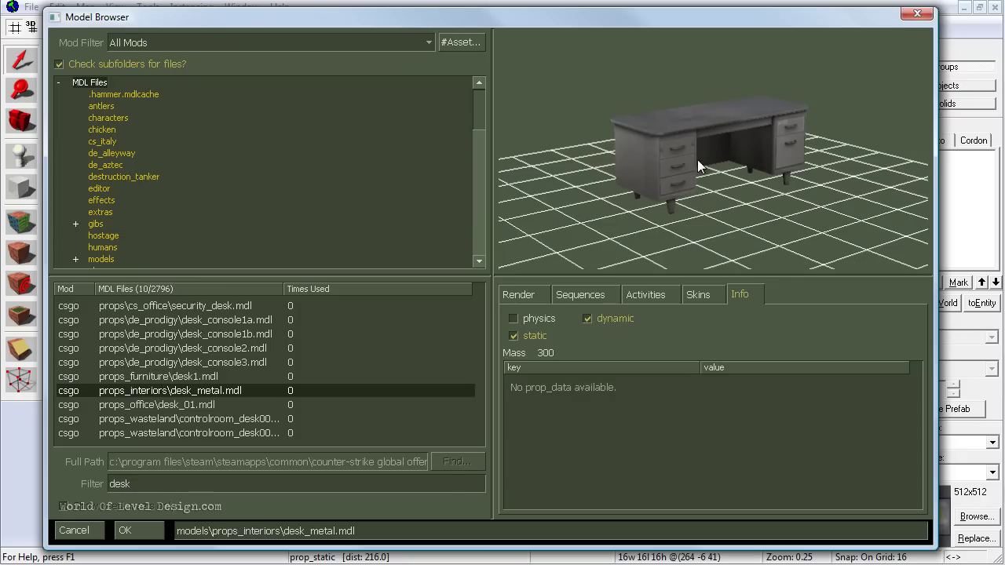
- Inspect the metal desk up close, in wireframe and with its collision model displayed
mouse_move(706, 157)
mouse_down()
mouse_move(686, 152)
mouse_move(730, 186)
mouse_move(763, 153)
mouse_move(681, 158)
mouse_move(717, 150)
mouse_up()
scroll(718, 151, up, 5)
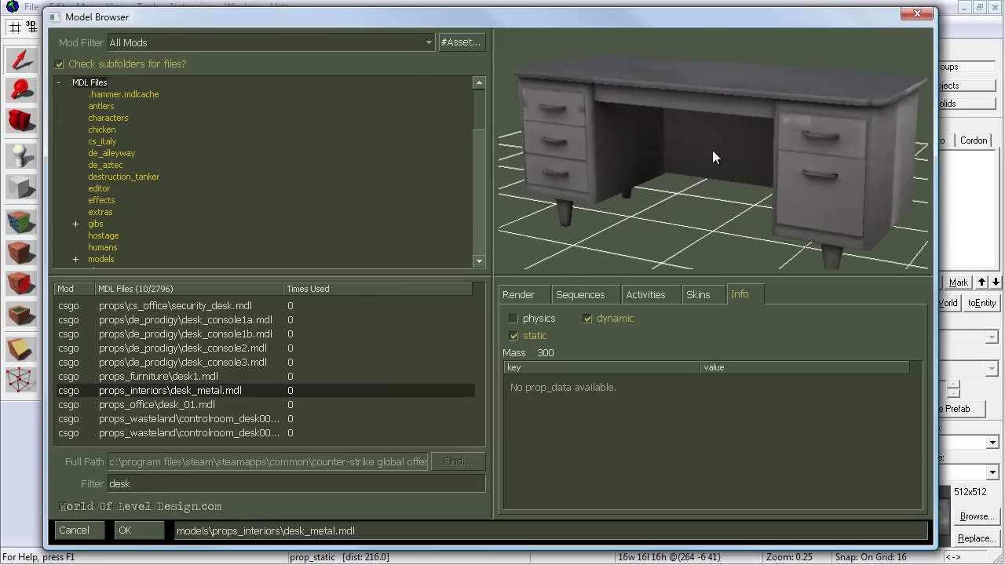
scroll(715, 161, down, 5)
scroll(712, 145, up, 4)
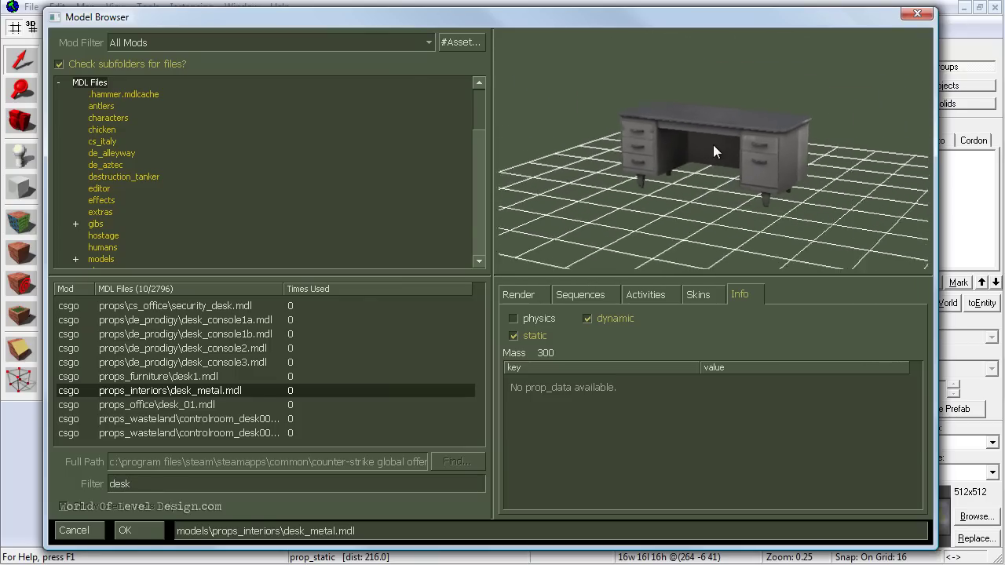
click(518, 295)
click(512, 319)
click(515, 318)
click(512, 319)
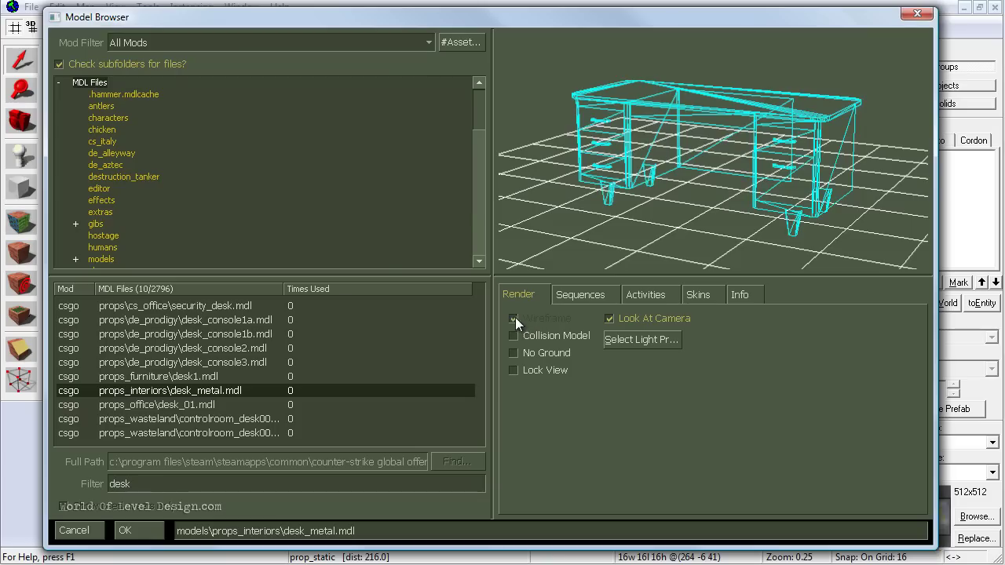
click(514, 318)
click(514, 336)
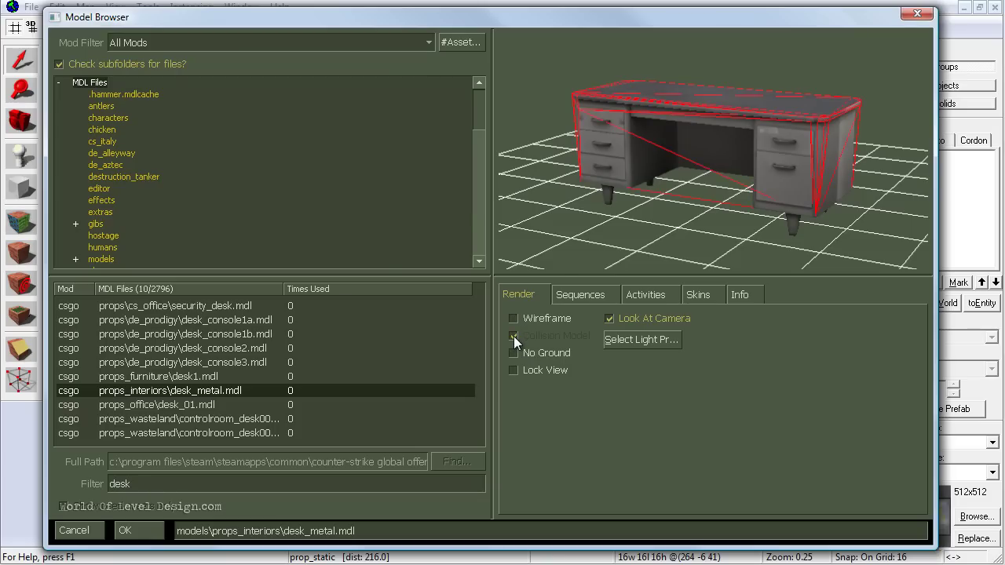
click(513, 336)
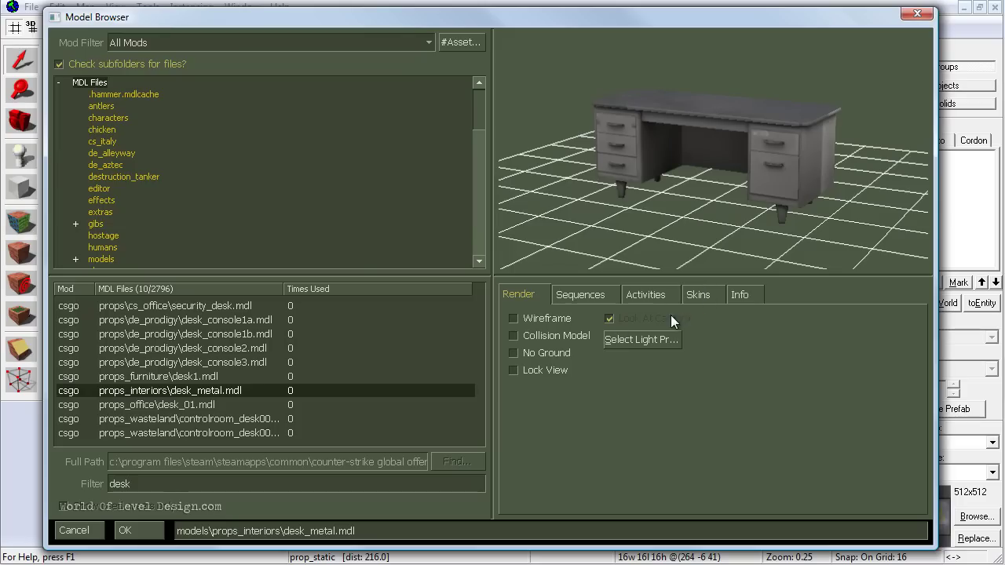
- Examine the metal desk's available skins, previewing skin0 from different angles
click(698, 296)
click(519, 332)
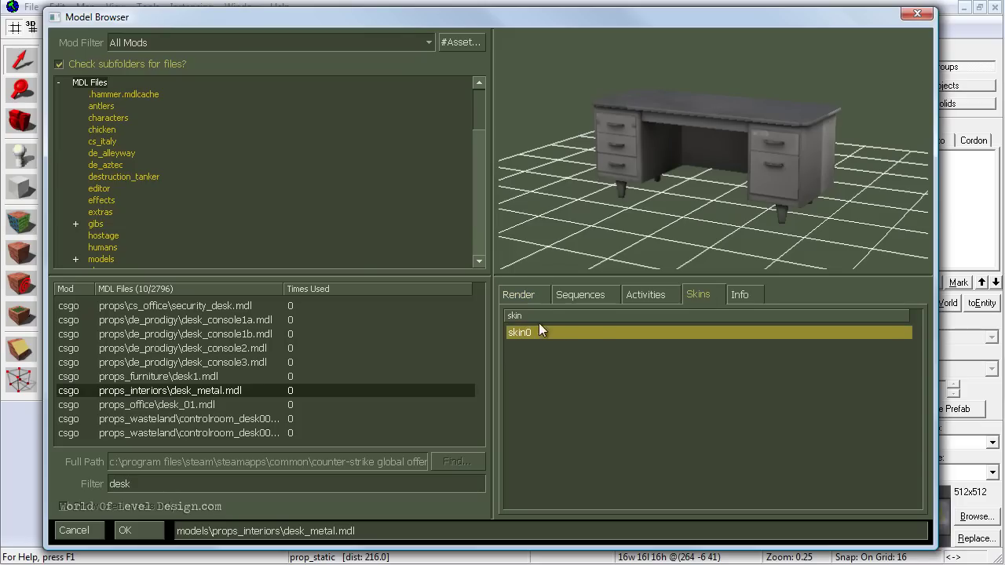
drag(654, 172, 615, 134)
drag(726, 151, 706, 153)
- Assign props_interiors\desk_metal.mdl as the entity's World Model
click(219, 392)
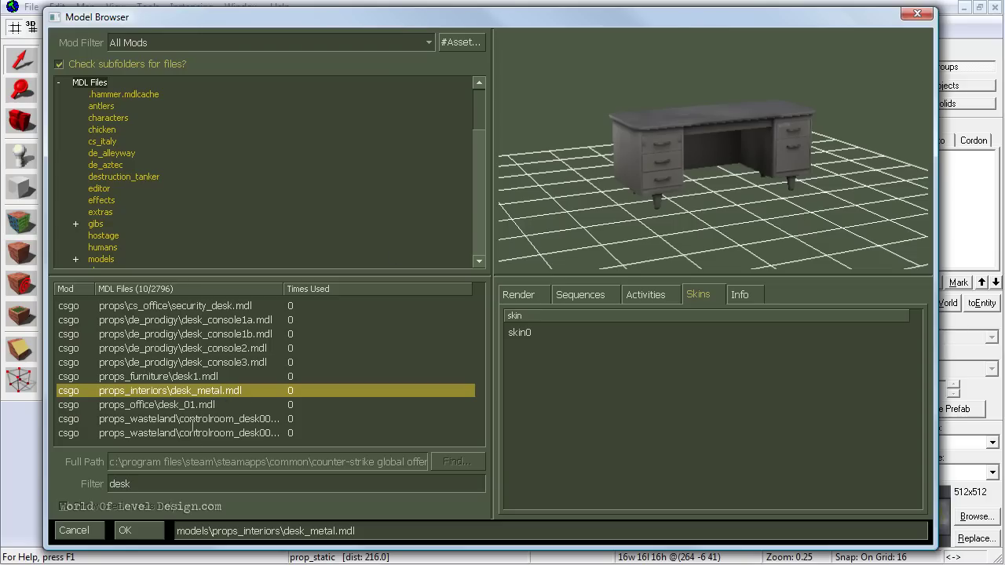
double_click(191, 392)
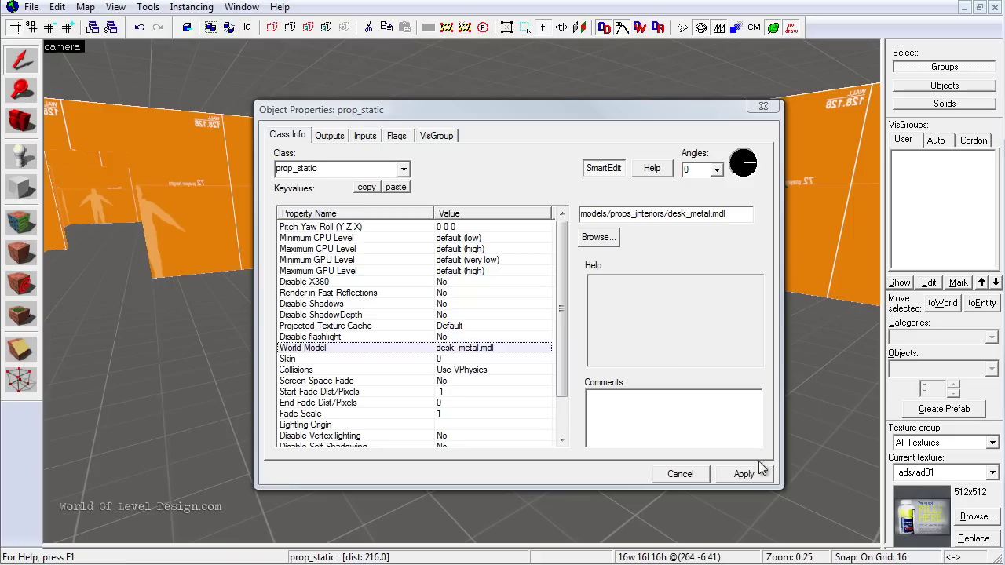
- Apply the metal desk model to the prop_static entity and close its Object Properties
click(758, 477)
drag(616, 107, 1003, 108)
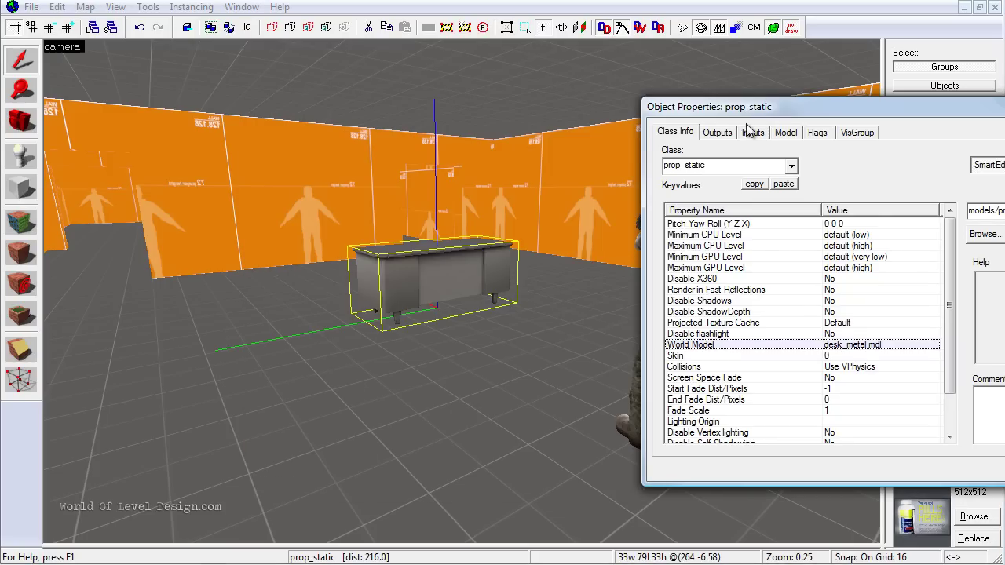
drag(913, 108, 611, 94)
click(853, 89)
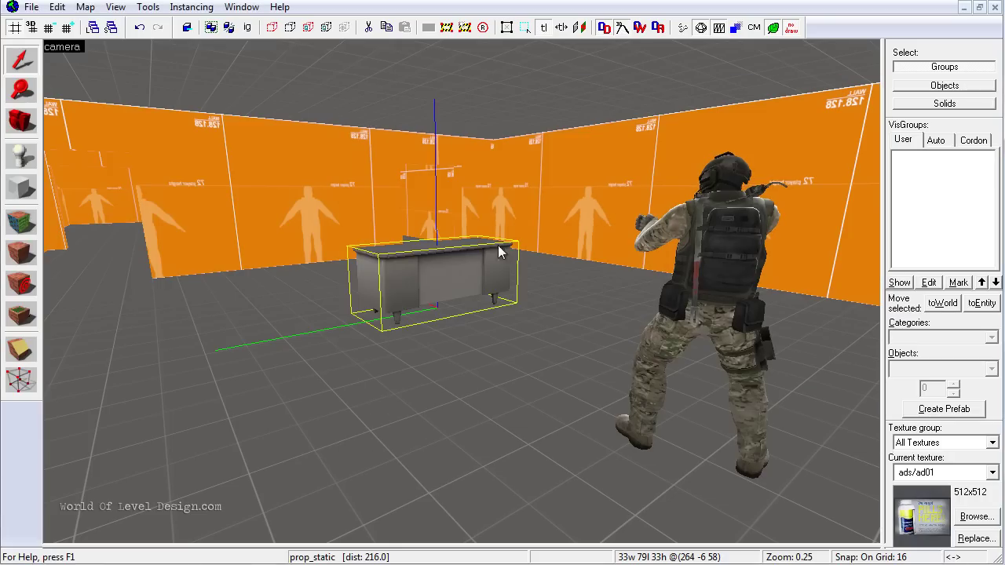
- Examine the placed desk from the front, back and close to the floor in the 3D camera view
key(z)
key(a)
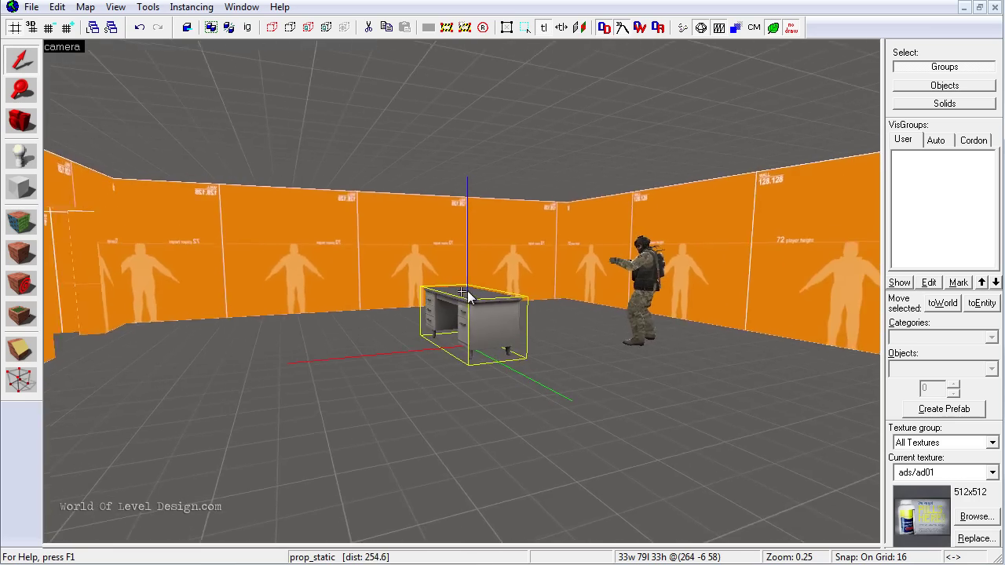
key(w)
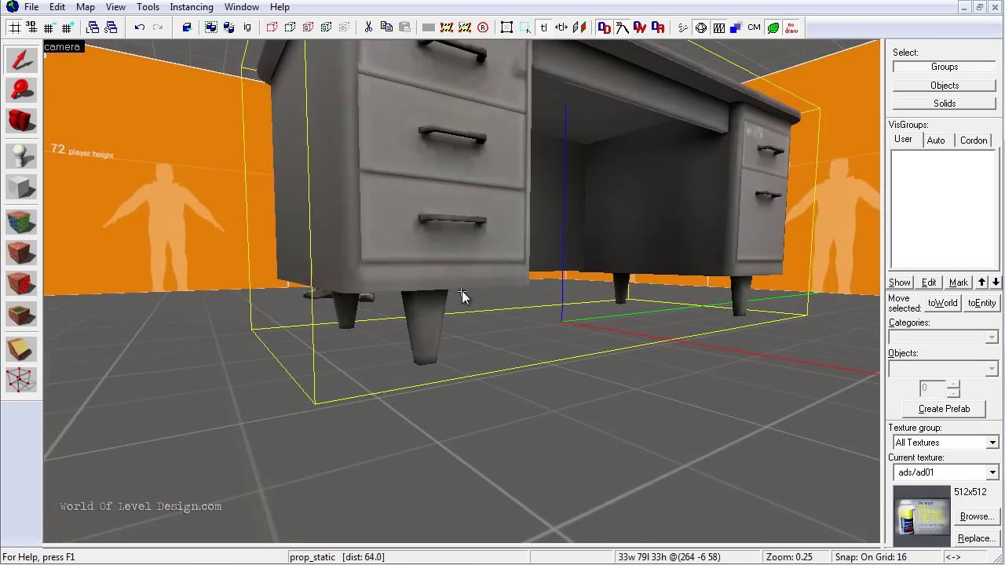
key(s)
key(d)
key(z)
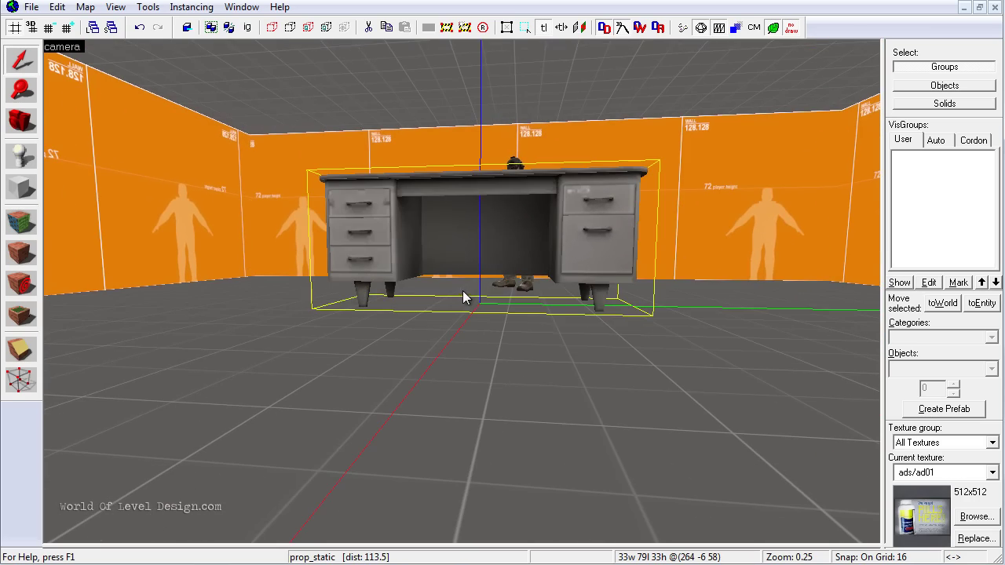
- Move the desk down in the side view so its legs rest on the floor line
key(shift+z)
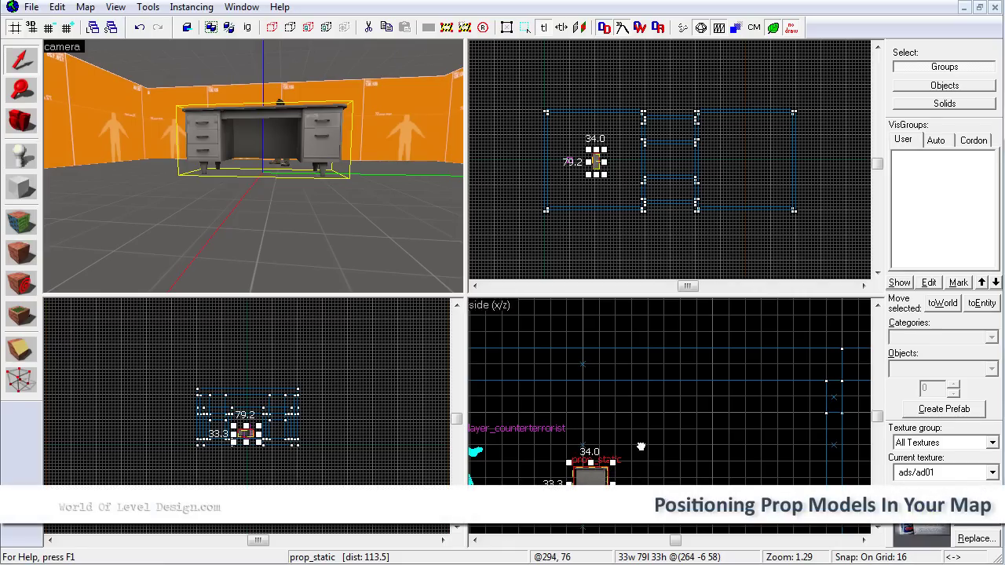
scroll(595, 465, up, 6)
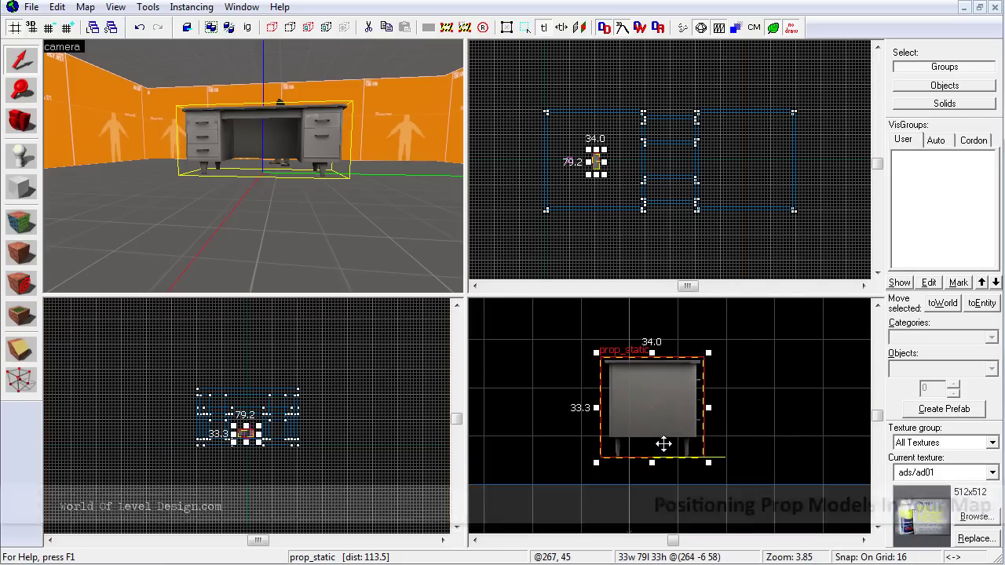
key(shift+z)
scroll(439, 283, up, 4)
drag(498, 190, 524, 227)
scroll(550, 296, down, 5)
scroll(551, 296, up, 3)
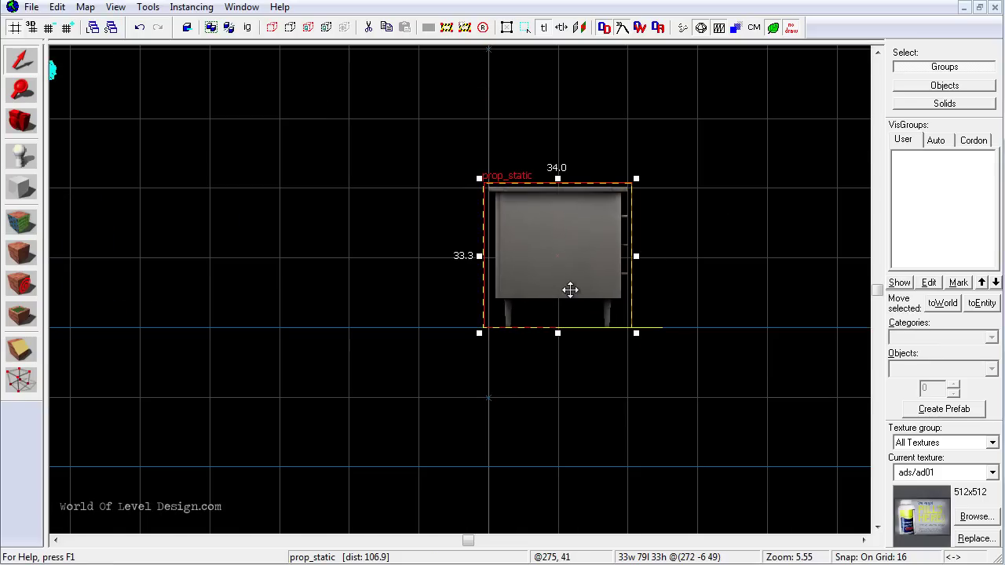
- Check the desk legs against the floor line with a grid snap of 1, and set the grid snap to 8
scroll(569, 287, down, 3)
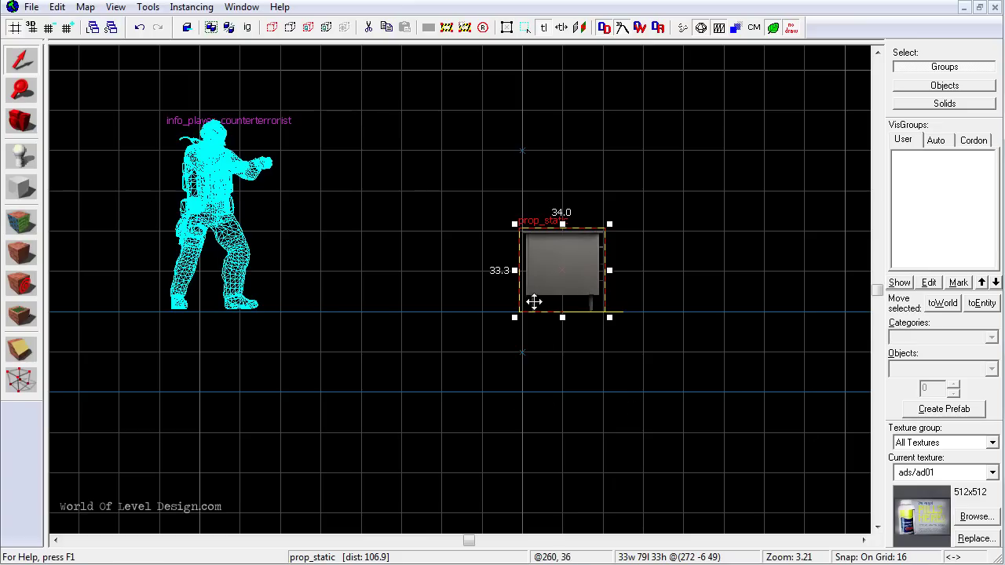
scroll(592, 268, up, 6)
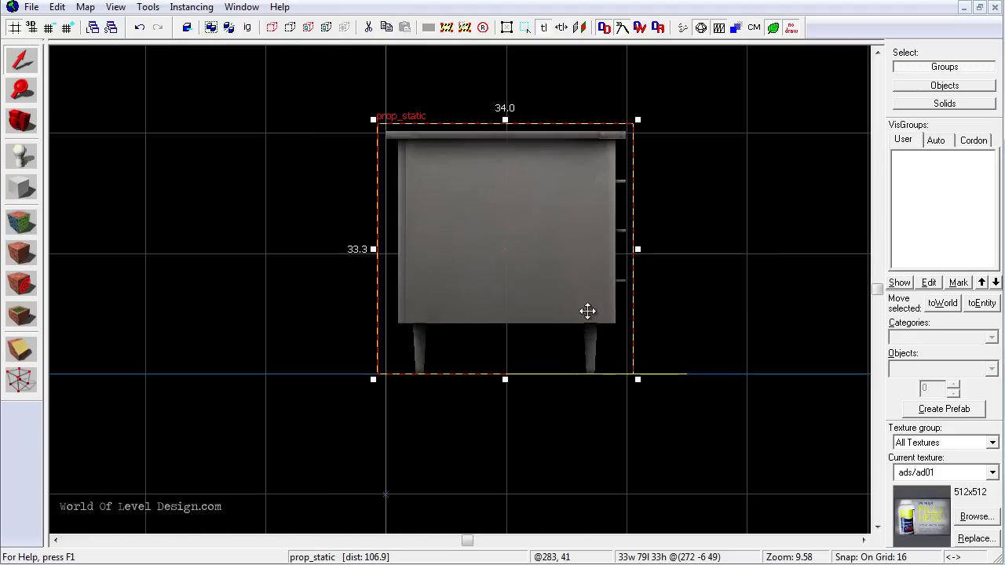
key(bracketleft)
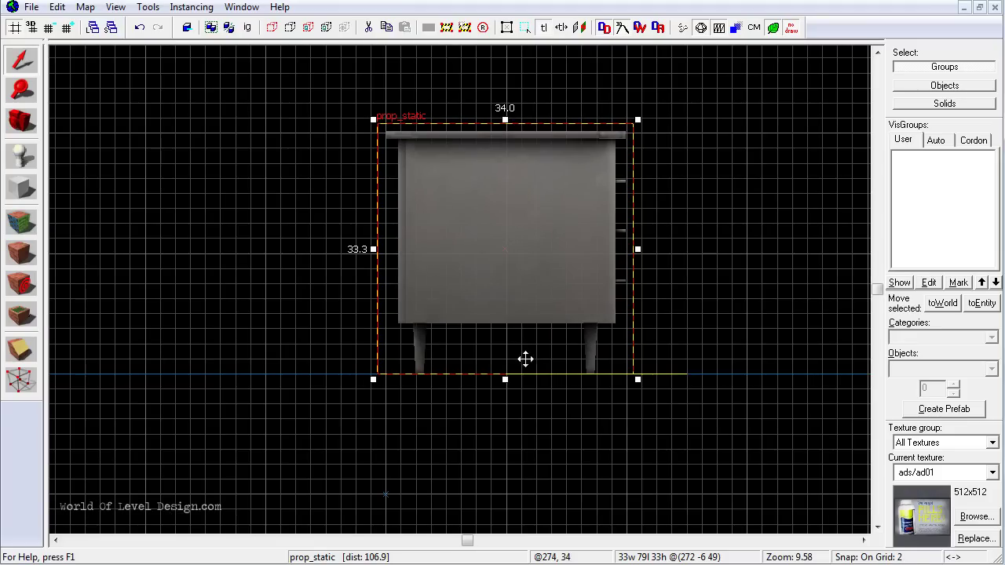
key(bracketleft)
scroll(511, 337, up, 2)
scroll(511, 338, up, 1)
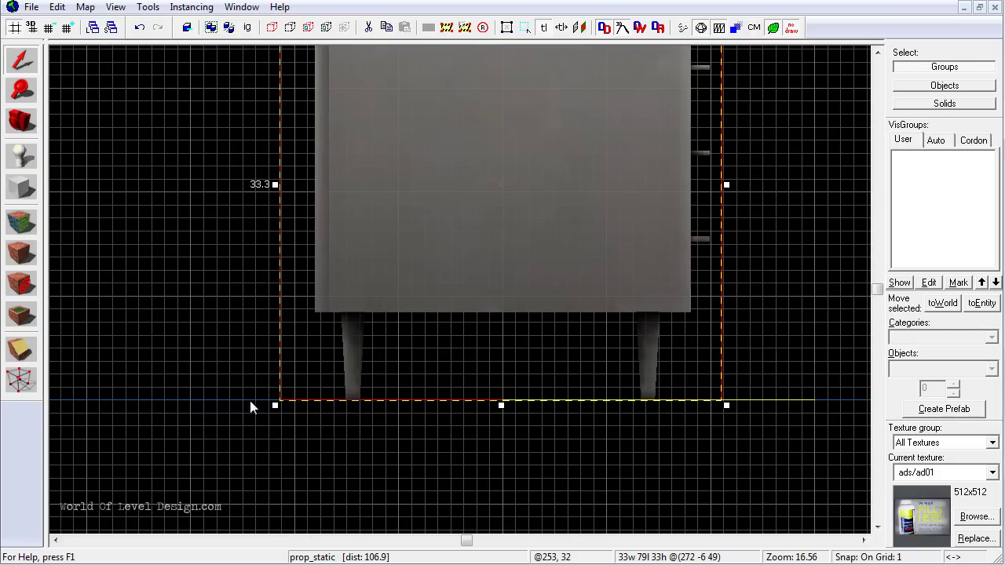
key(bracketright)
key(bracketright)
key(bracketright)
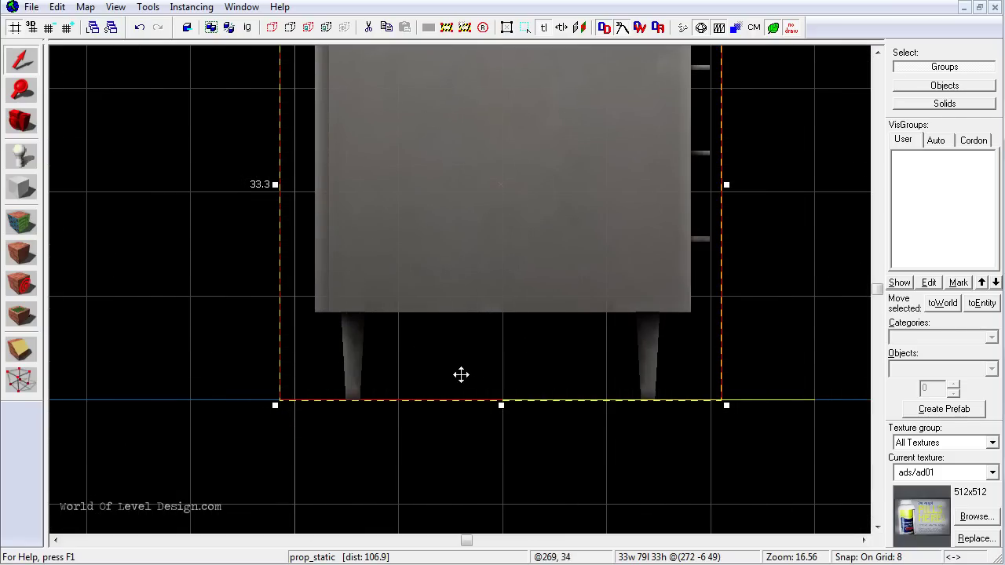
scroll(461, 374, down, 3)
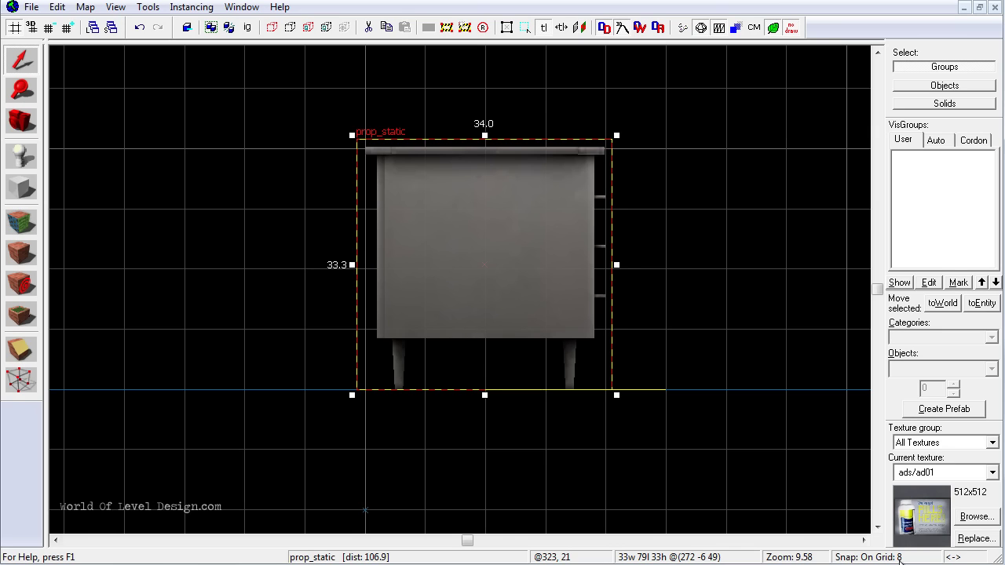
scroll(452, 361, down, 8)
- Inspect the desk's position on the floor from several sides in the full-size camera view
key(shift+z)
key(shift+z)
key(z)
key(d)
key(d)
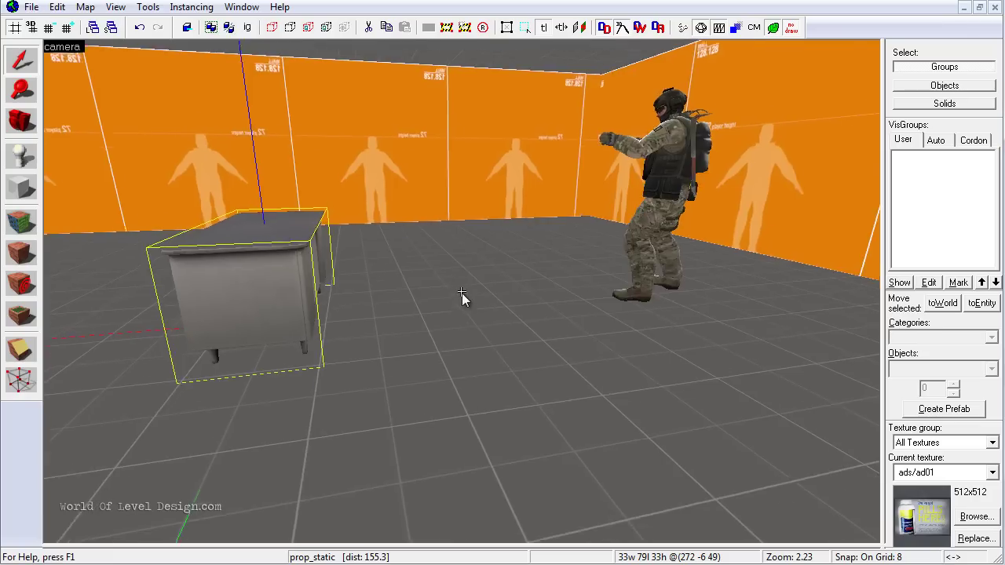
key(s)
drag(462, 295, 267, 248)
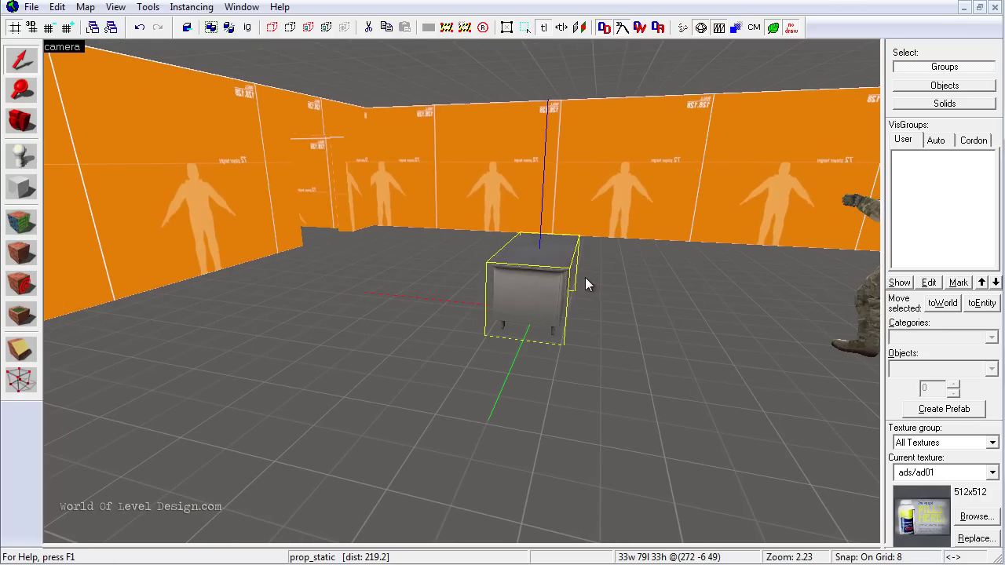
- Deselect and reselect the desk by its centre point in the top view, switching it to rotation handles
key(shift+z)
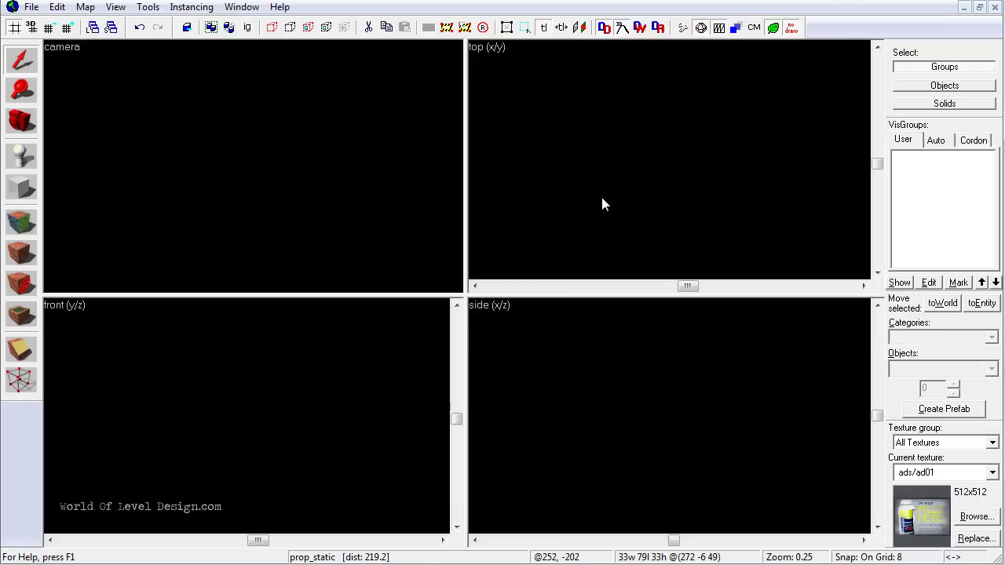
key(shift+z)
scroll(408, 268, up, 4)
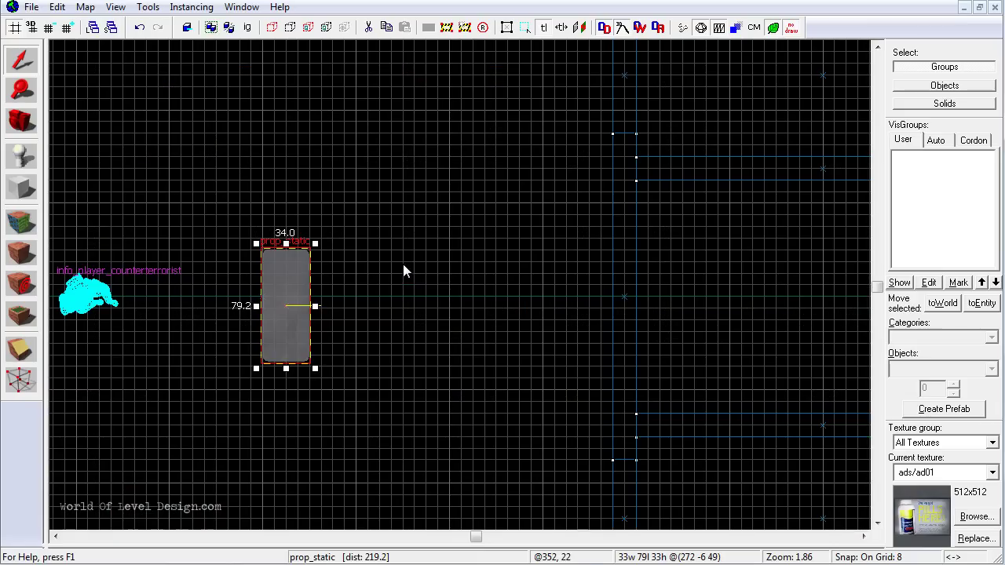
click(319, 283)
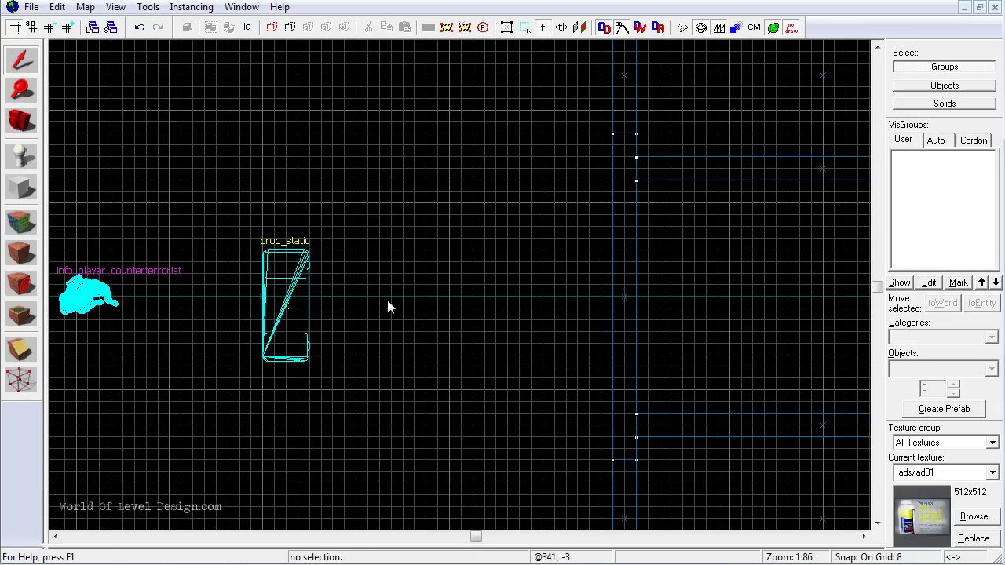
click(286, 313)
click(381, 311)
click(289, 306)
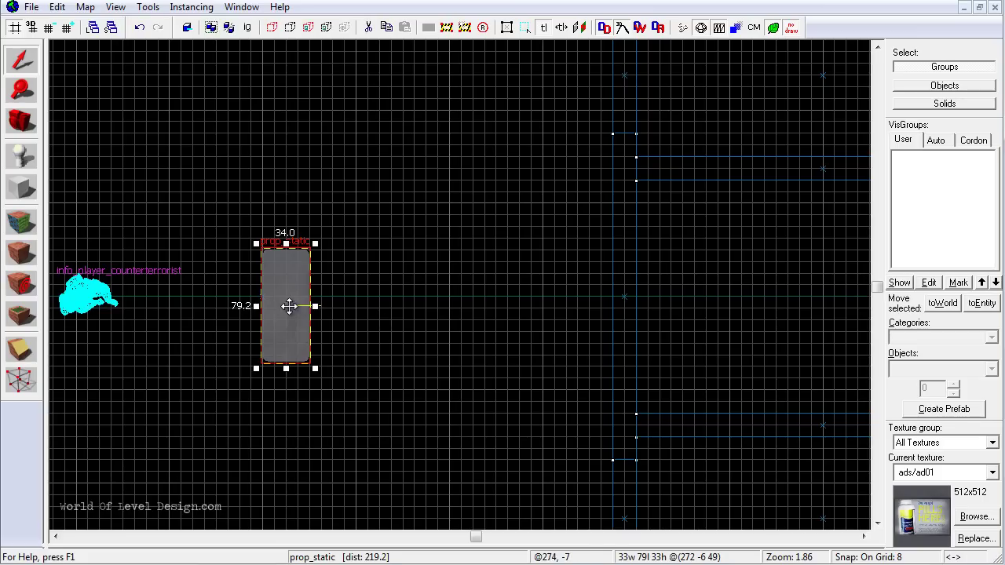
click(381, 301)
- Select the desk in the camera view and centre the 2D views on it
key(shift+z)
key(z)
key(w)
key(z)
click(230, 181)
key(ctrl+shift+e)
key(shift+z)
- Move the desk across the room in the top view until it stands against the far wall
scroll(512, 235, down, 2)
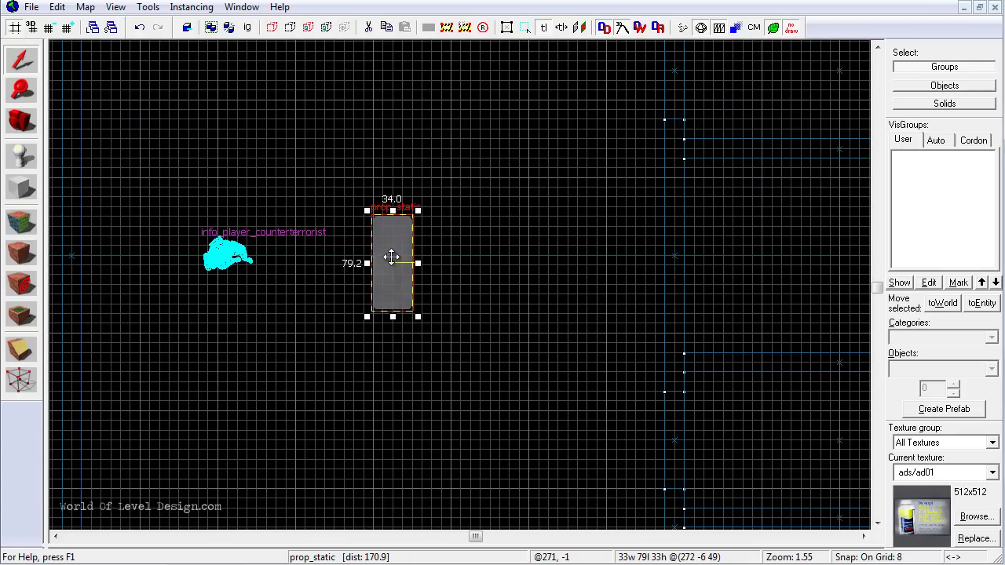
drag(390, 257, 643, 256)
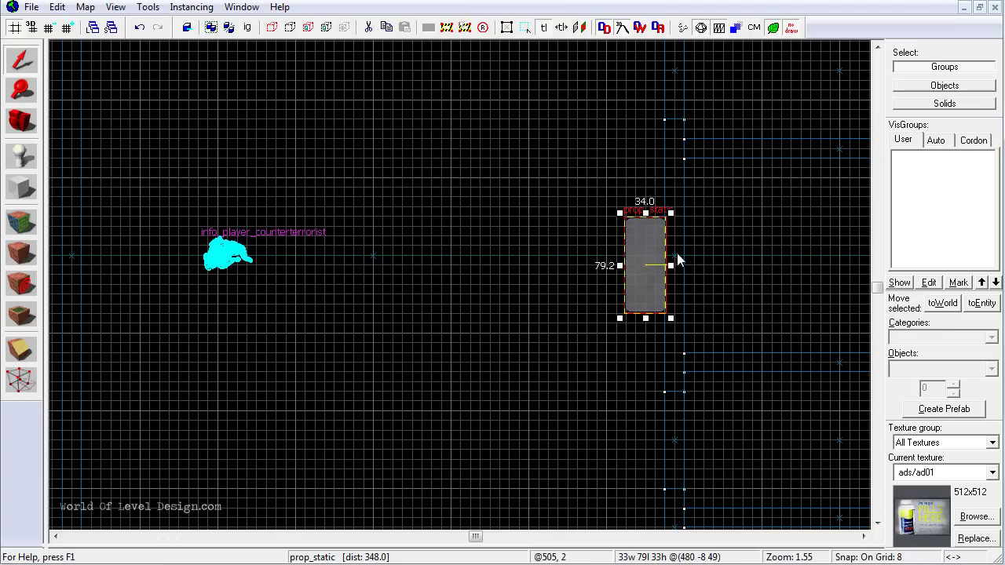
scroll(675, 253, up, 2)
key(shift+z)
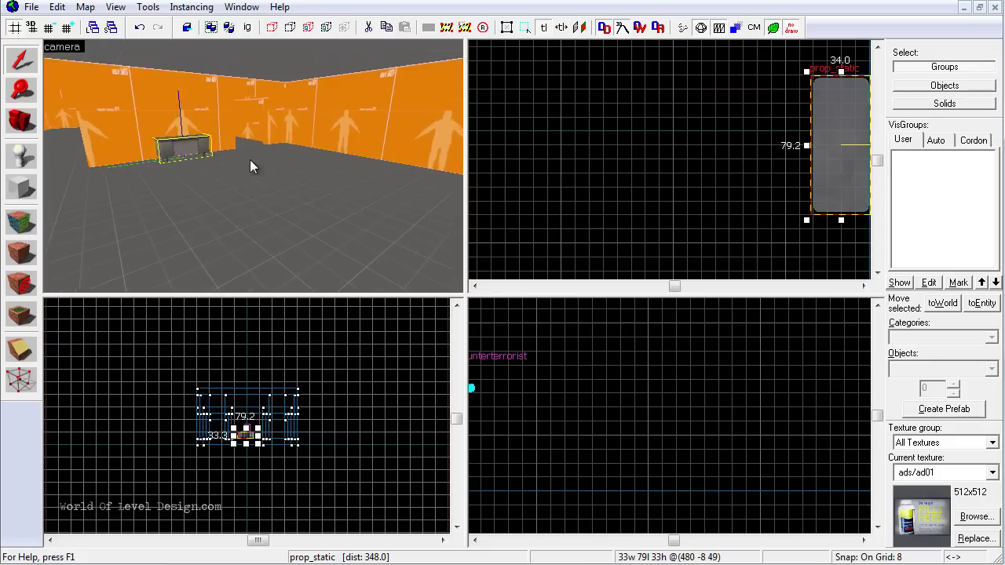
scroll(253, 169, up, 3)
scroll(254, 169, down, 1)
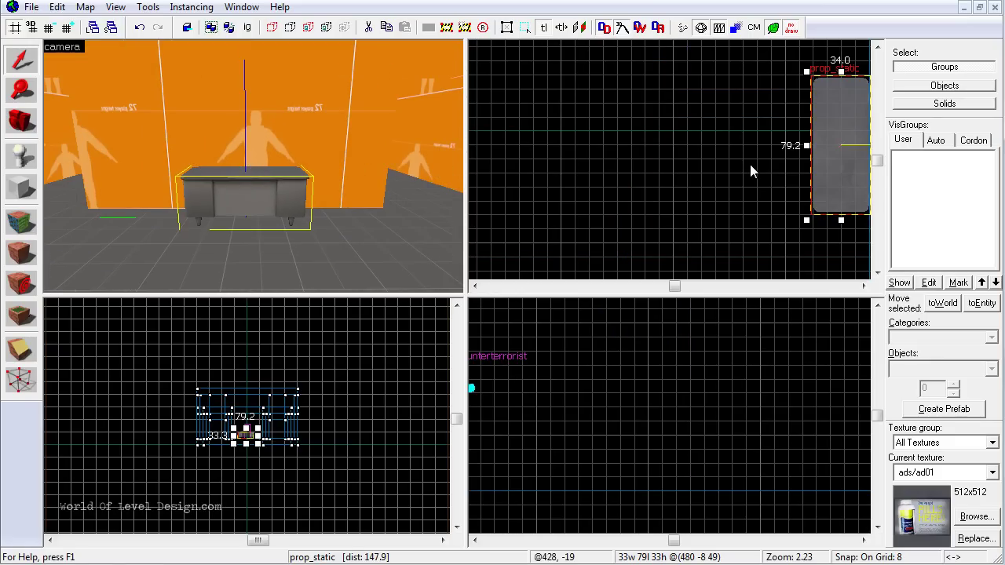
- Rotate the desk 180° in the top view and shift it along the wall to 480 56 49
key(shift+z)
middle_drag(750, 165, 713, 191)
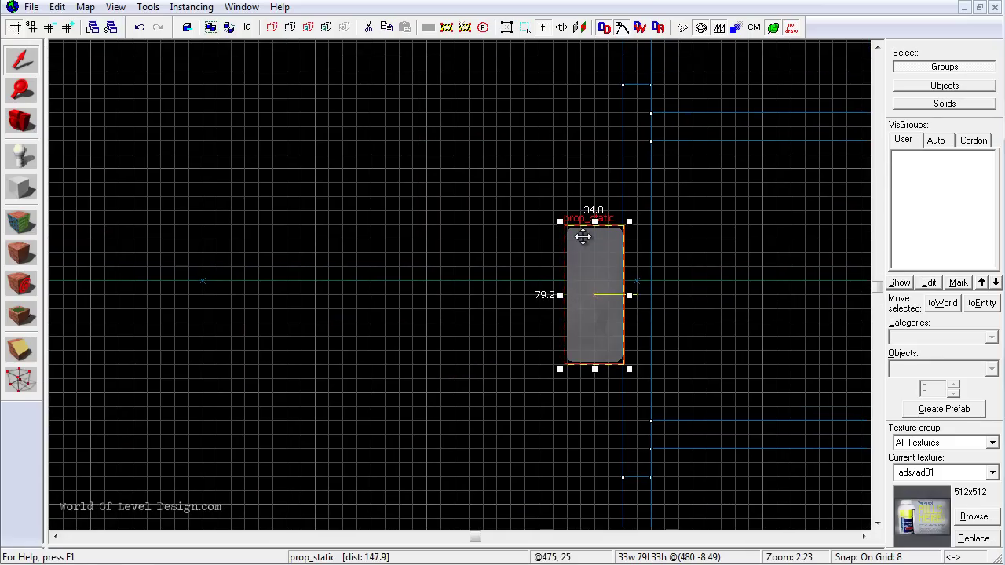
click(587, 271)
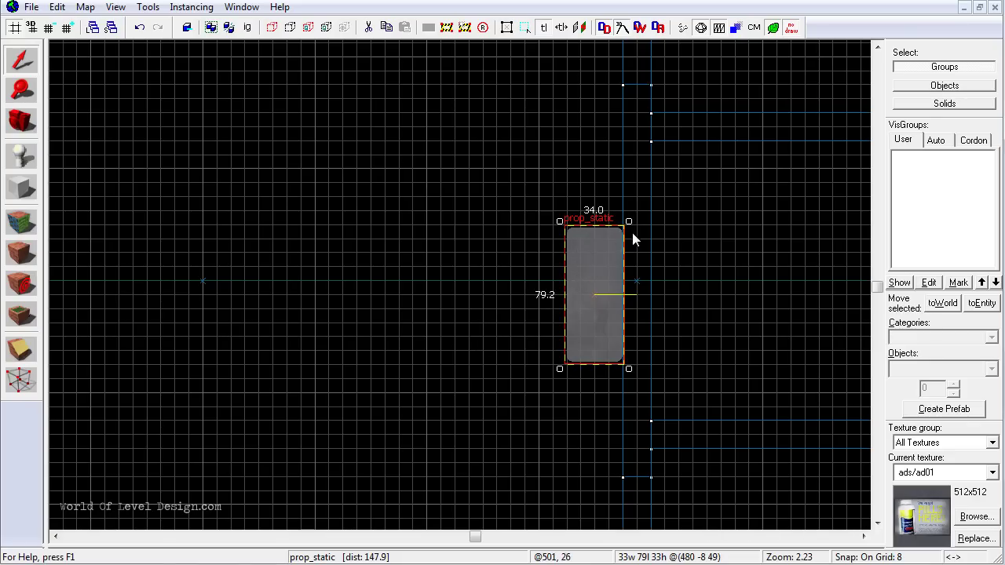
drag(630, 223, 575, 341)
click(588, 251)
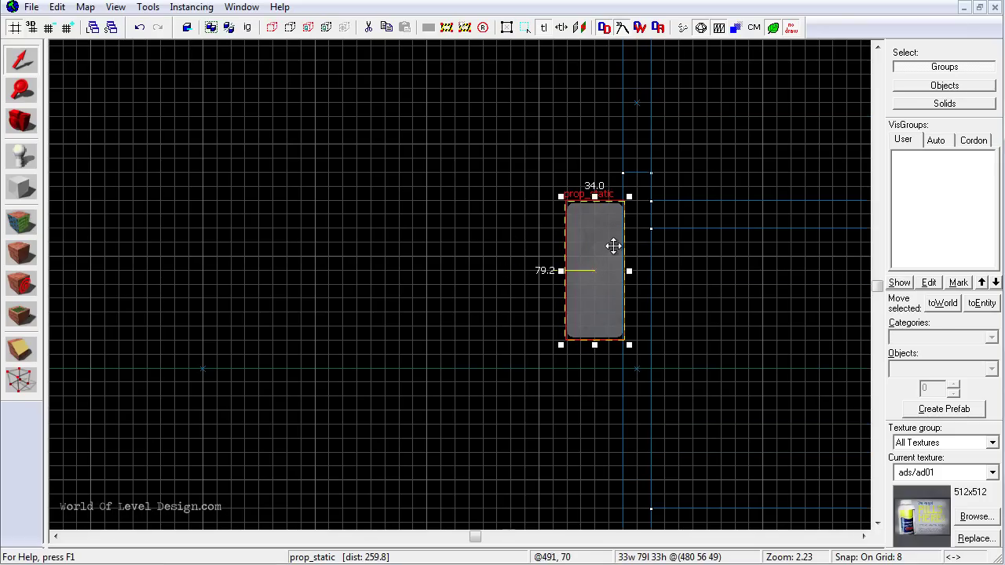
- Reselect the desk by its centre point, try moving it away from the wall, and undo the move
click(466, 230)
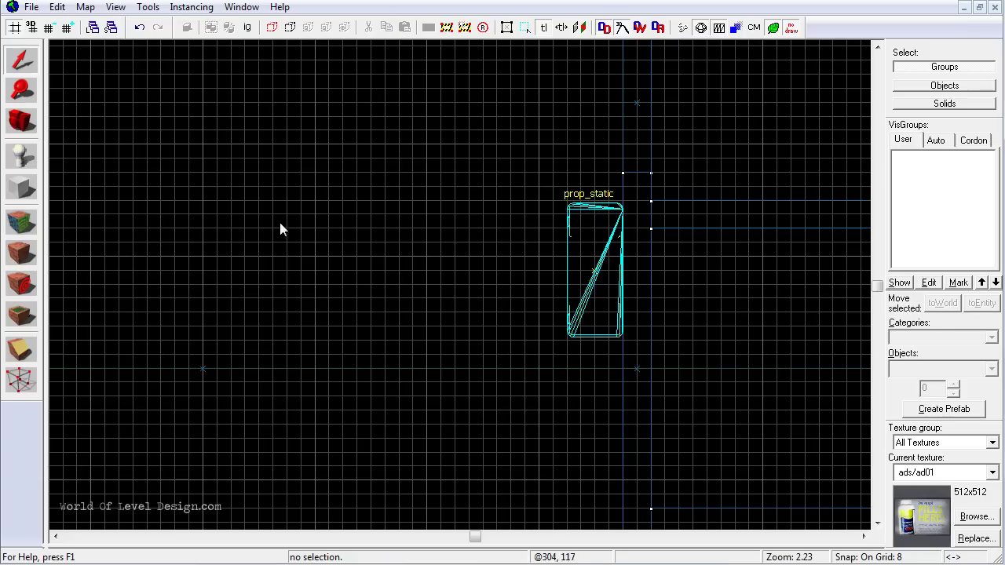
click(594, 273)
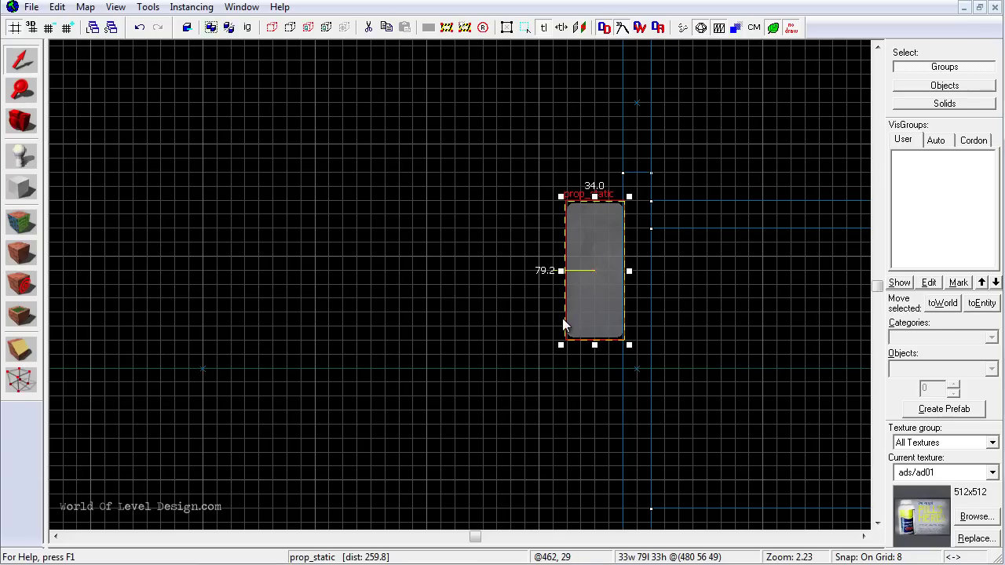
click(562, 320)
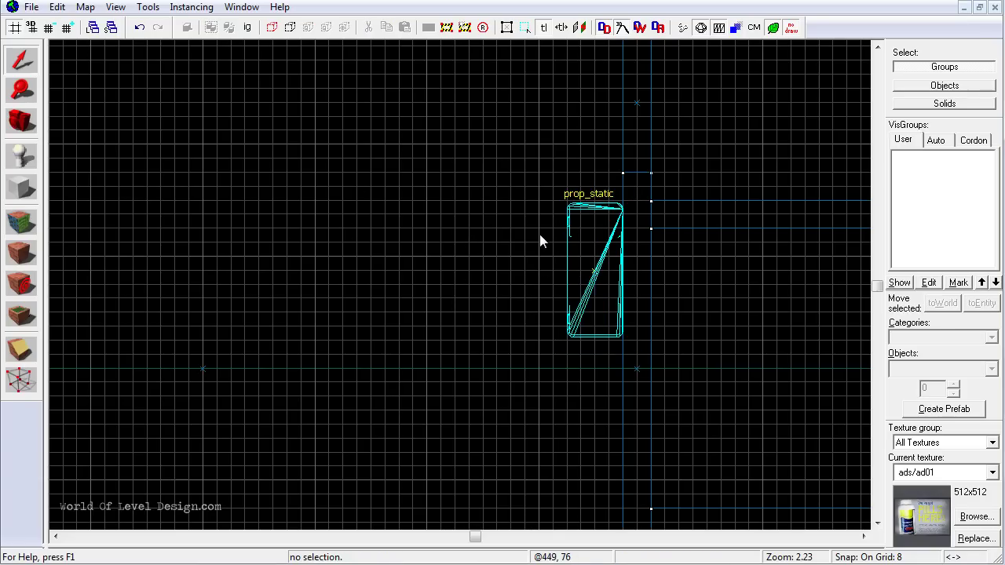
click(595, 262)
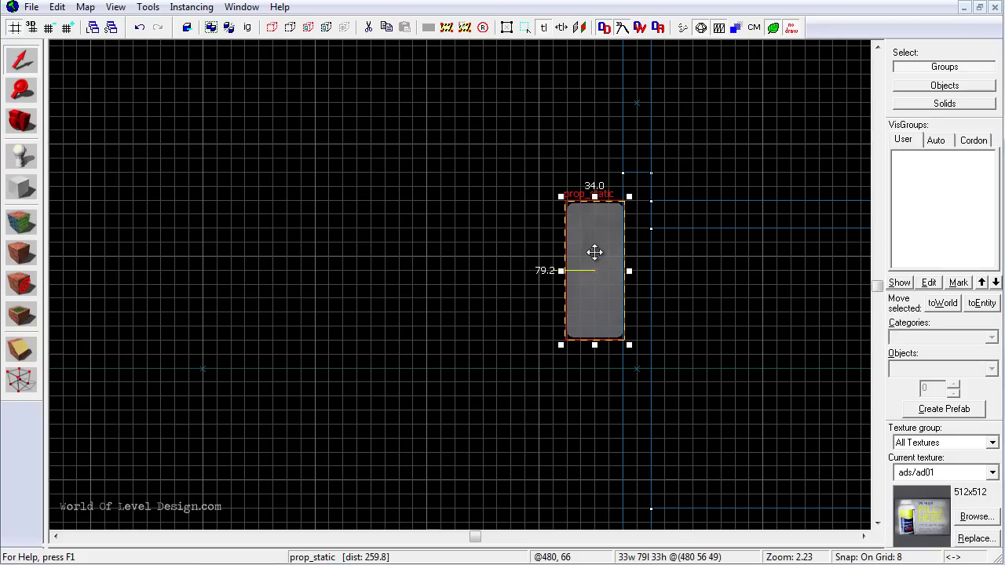
drag(596, 249, 512, 234)
key(ctrl+z)
drag(622, 200, 639, 219)
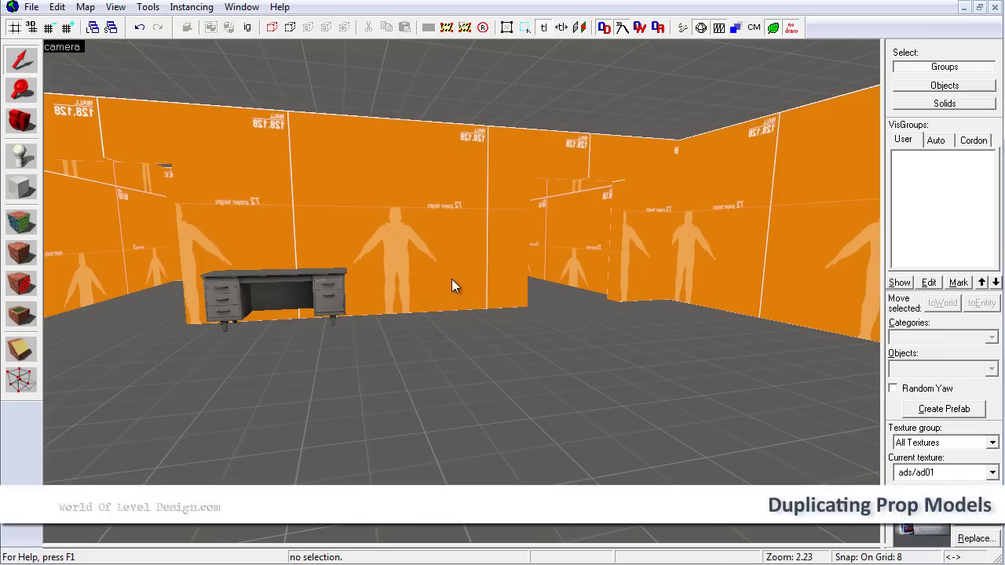
- Duplicate the desk in the top view and place the copy further along the same wall at 480 -48 49
click(331, 299)
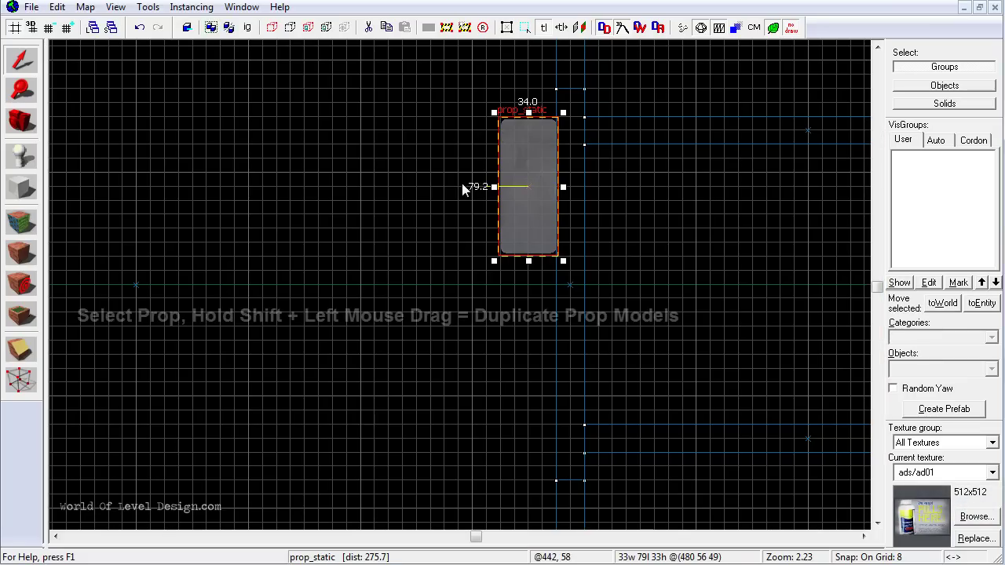
click(415, 182)
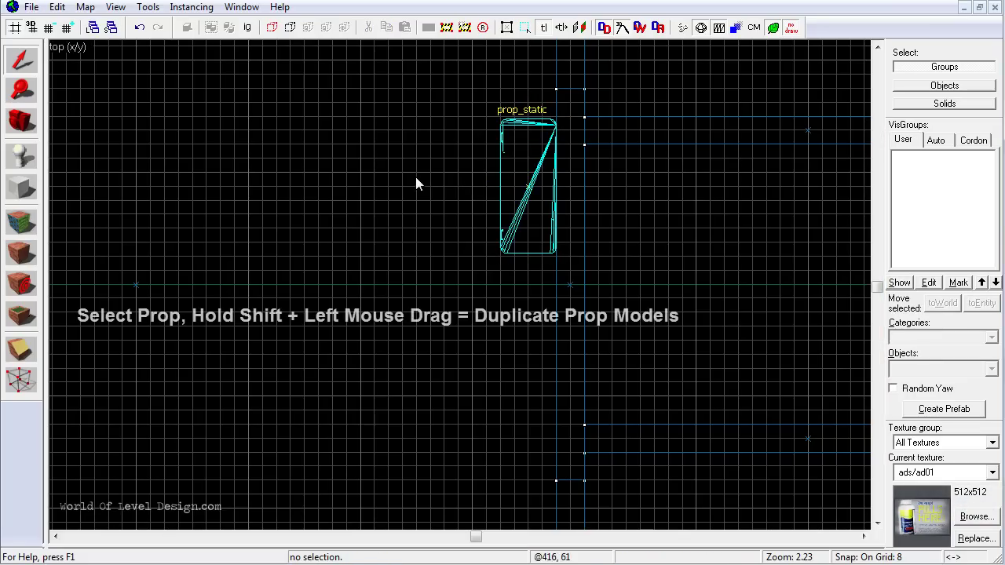
click(529, 190)
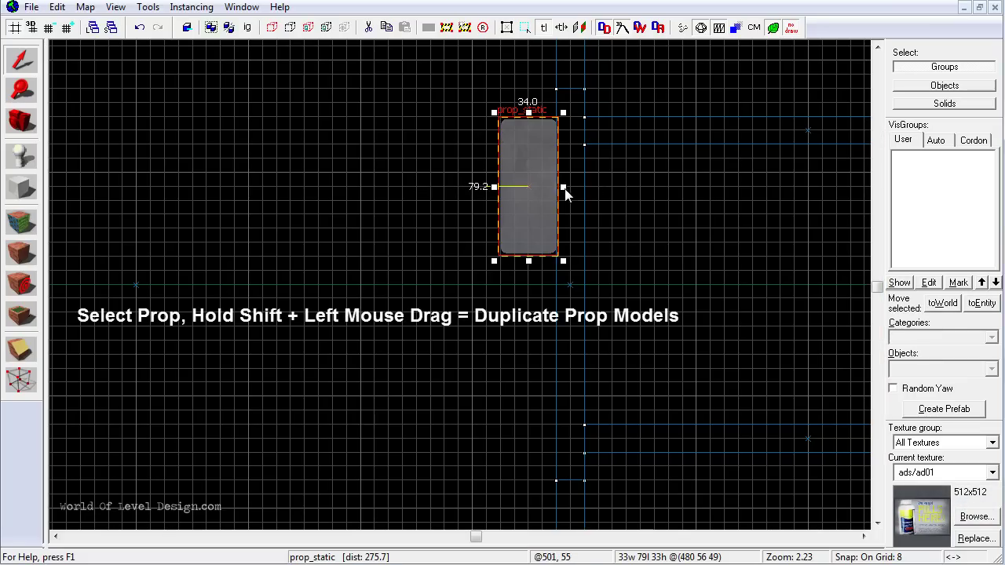
shift+drag(525, 171, 525, 353)
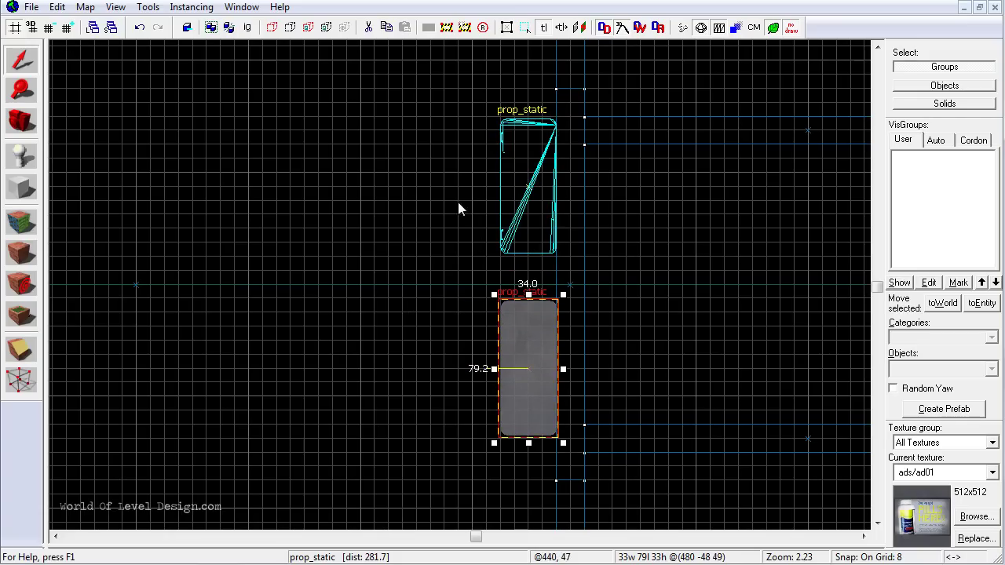
- Replace the duplicated desk's World Model with props_interiors/file_cabinet1_group.mdl and apply the change
key(shift+z)
key(shift+z)
key(w)
key(s)
key(z)
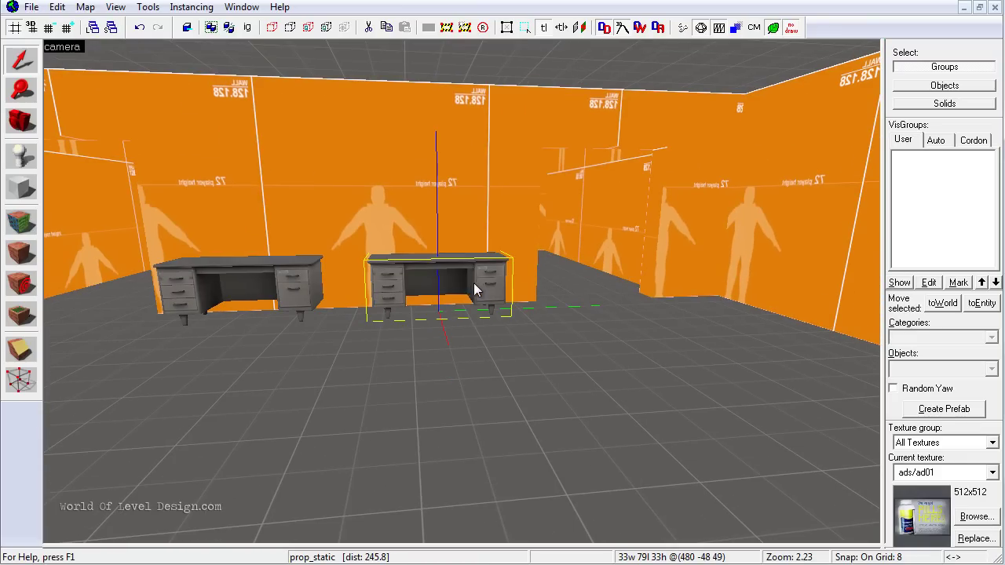
double_click(490, 275)
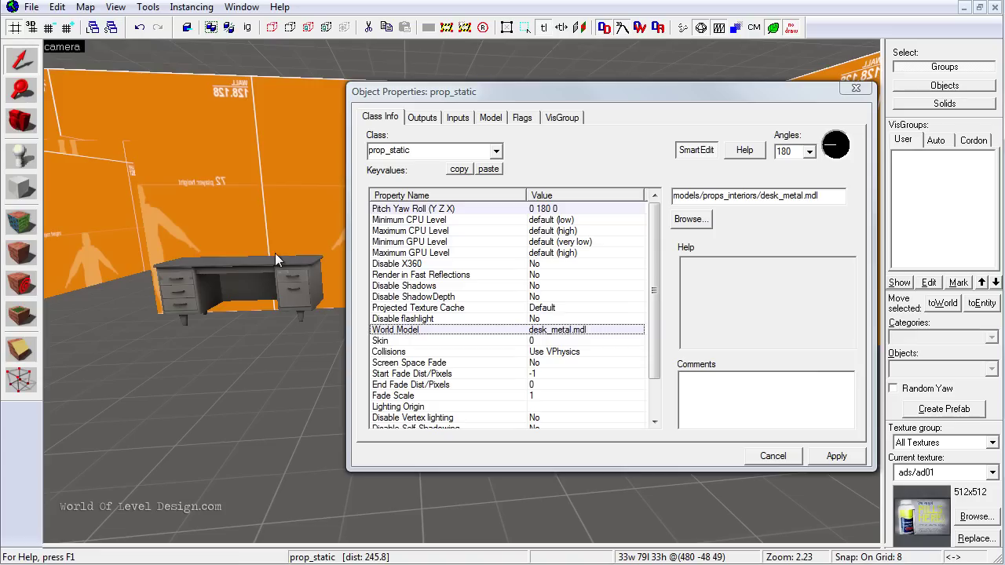
click(423, 330)
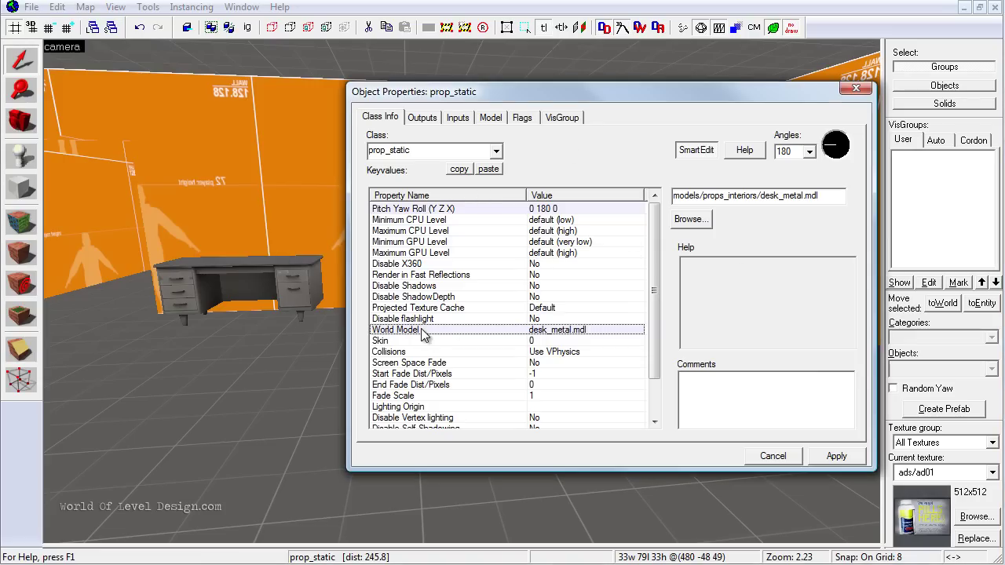
click(701, 223)
click(317, 391)
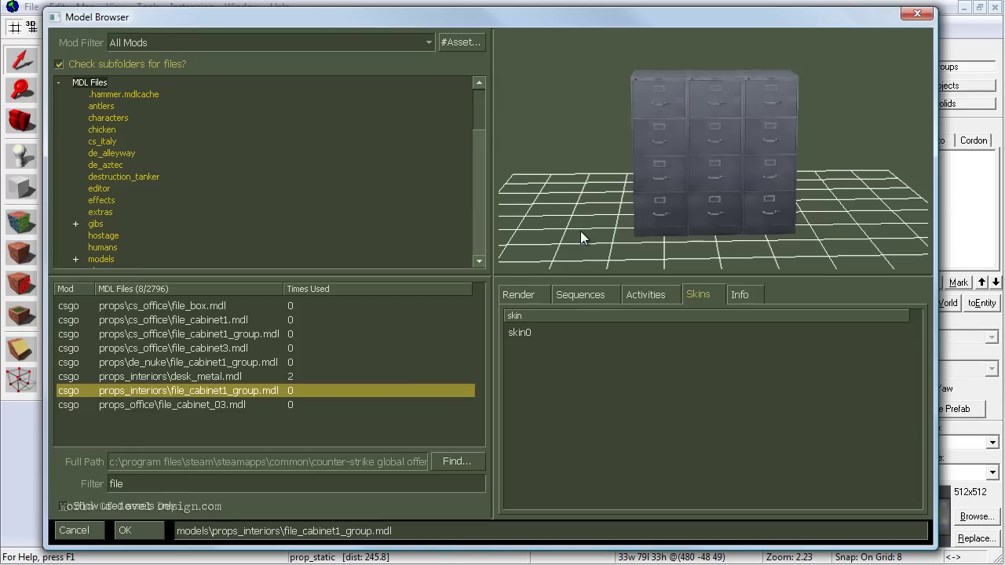
double_click(224, 391)
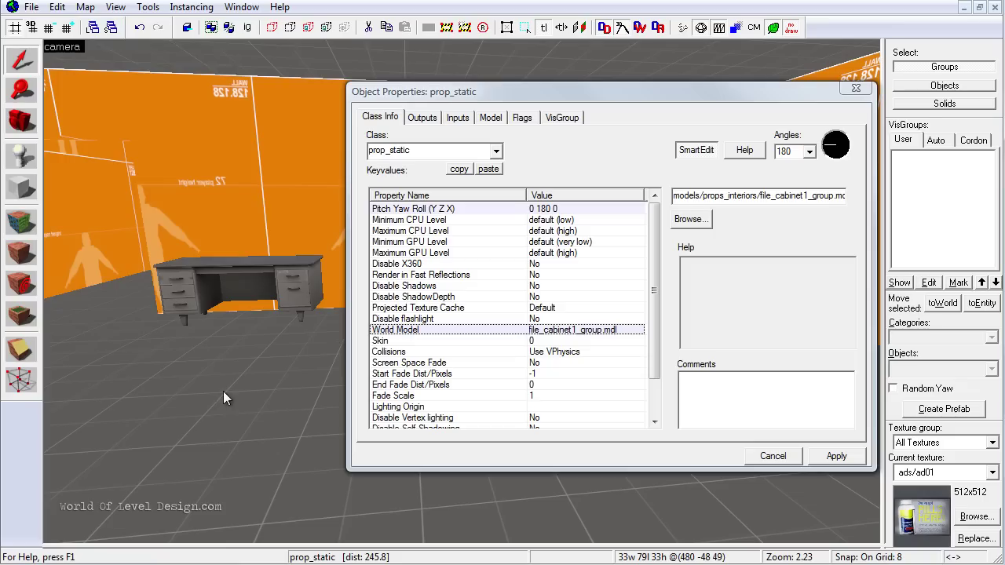
click(836, 455)
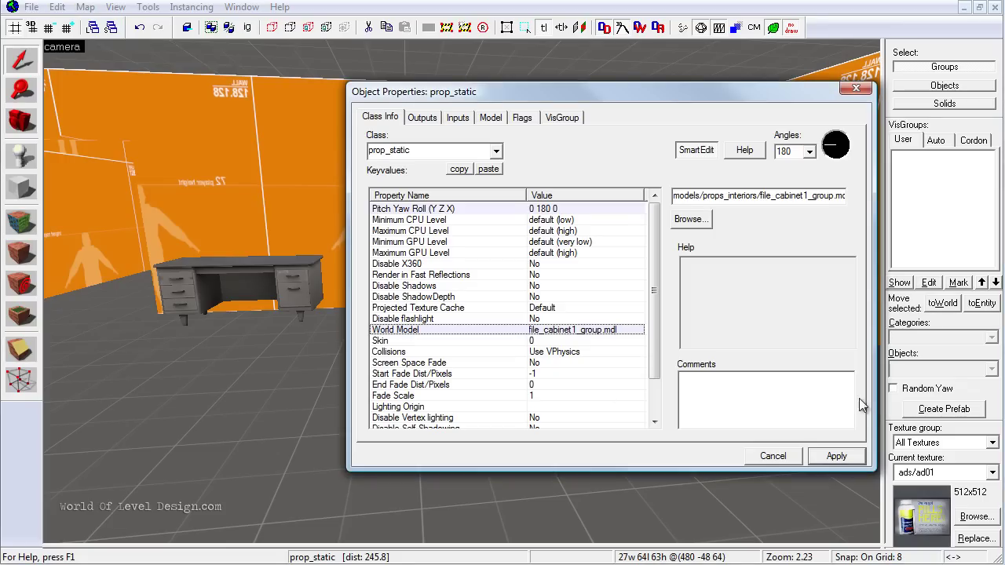
click(856, 88)
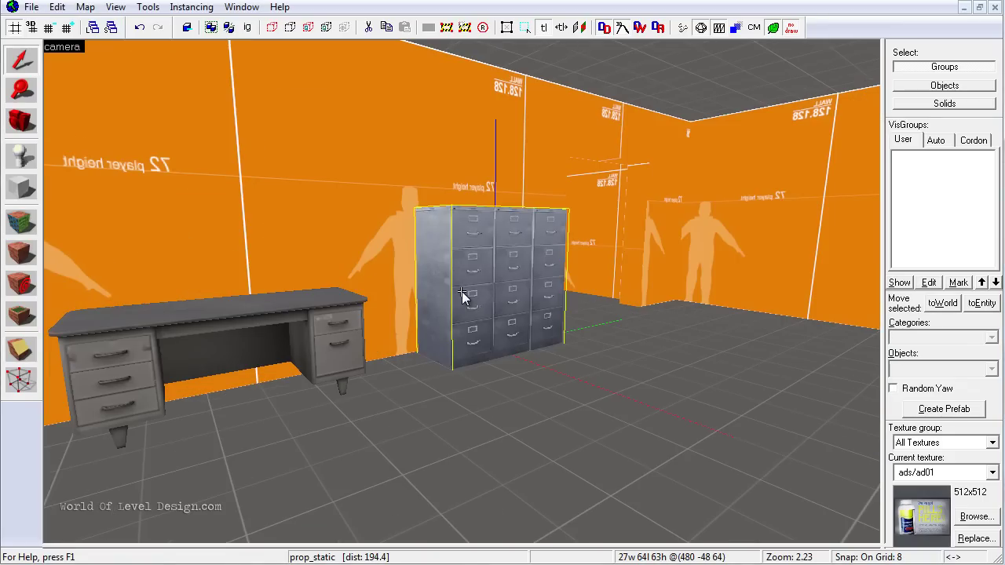
- Examine the file cabinet group beside the desk from several angles in the camera view
scroll(461, 296, up, 2)
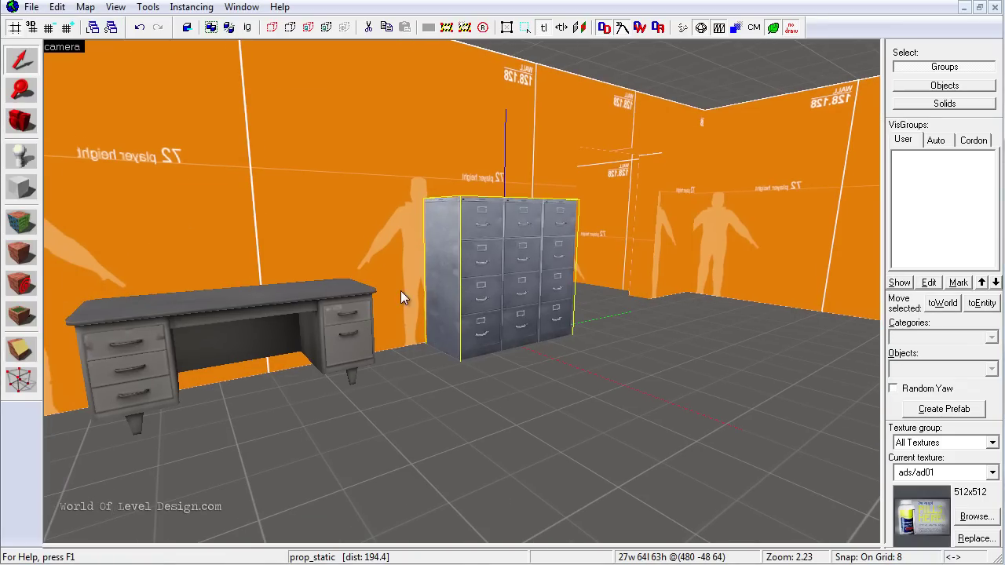
key(d)
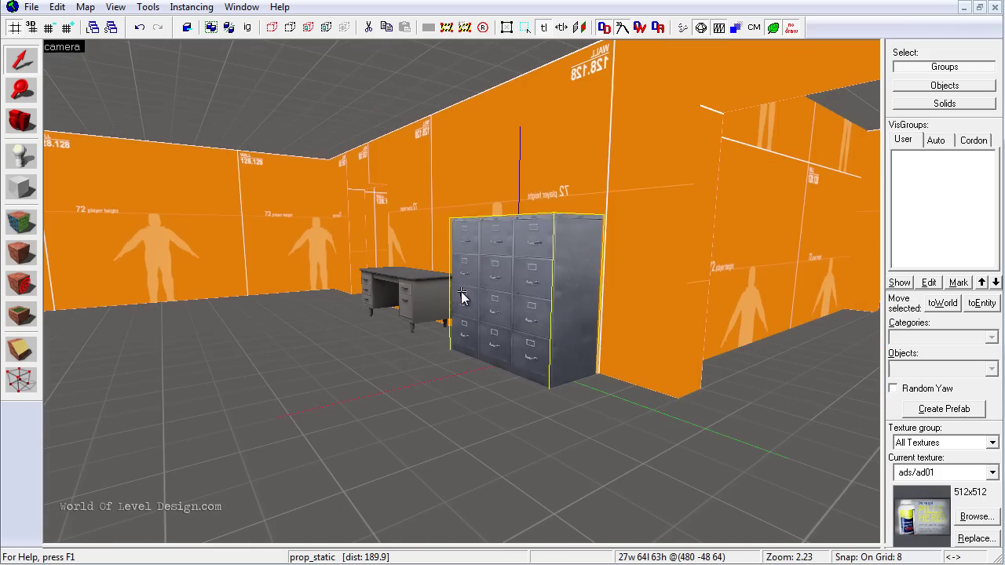
drag(463, 299, 463, 297)
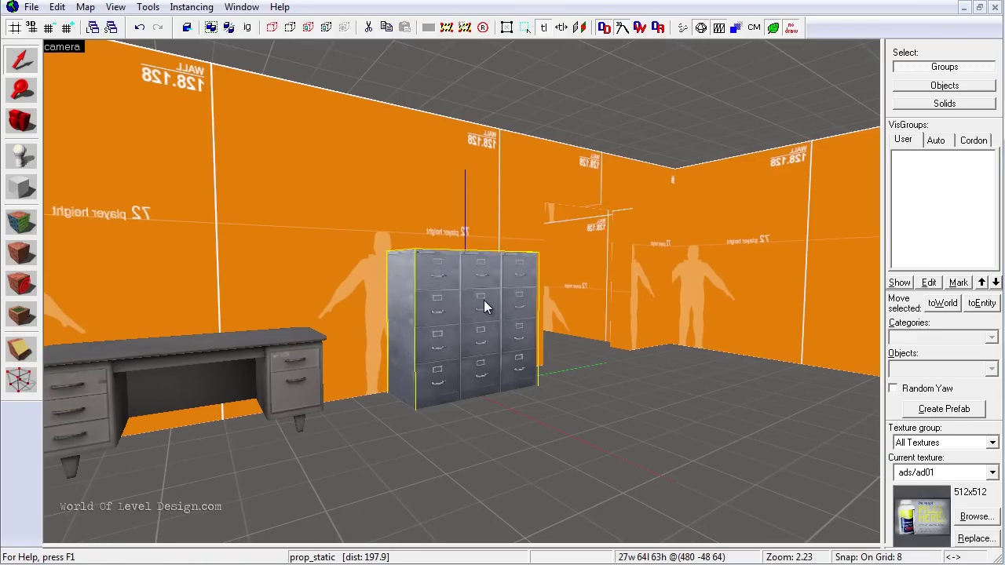
key(z)
key(s)
key(d)
key(w)
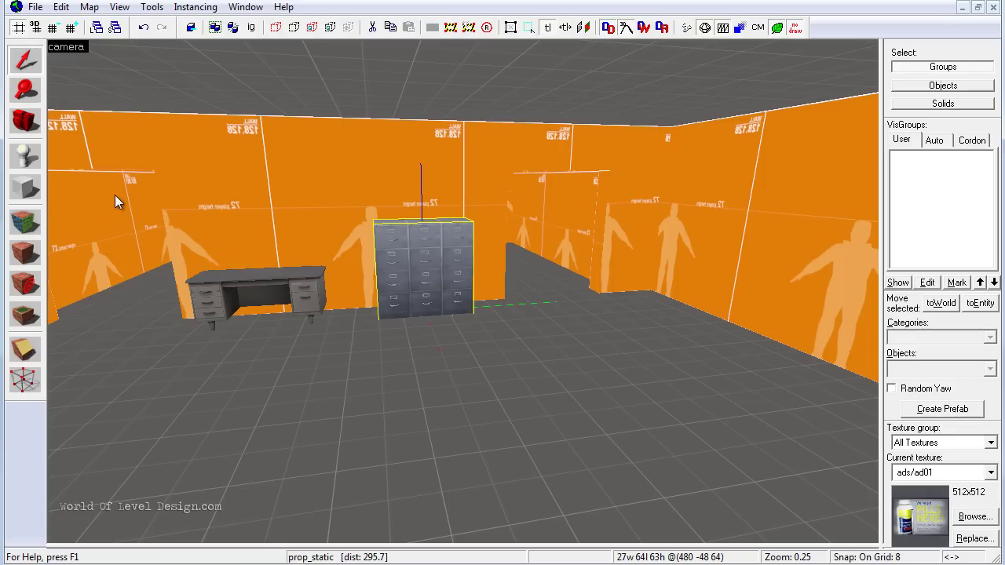
- Place a prop_physics_multiplayer entity on the floor just beyond the file cabinets in the camera view
click(29, 159)
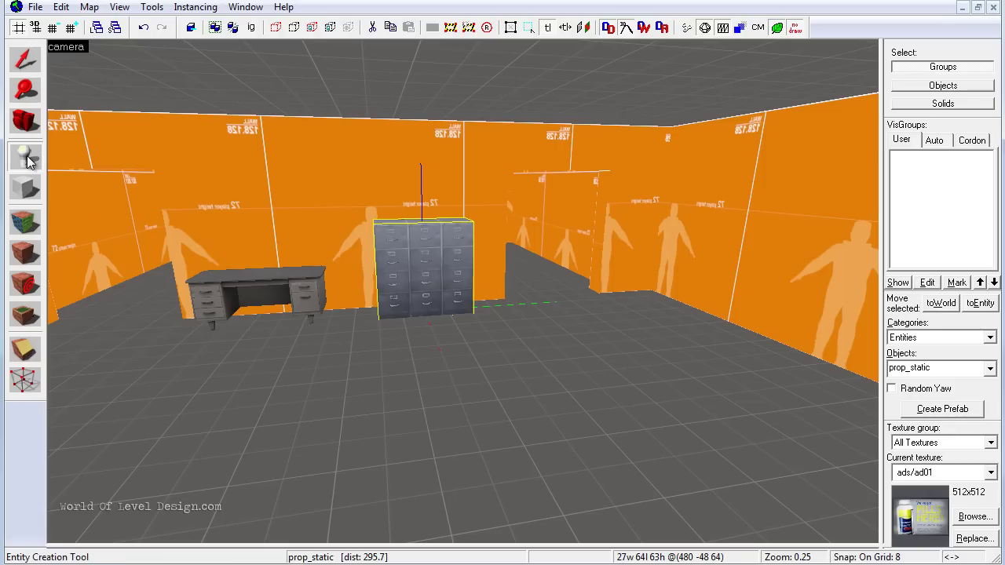
click(989, 368)
click(992, 387)
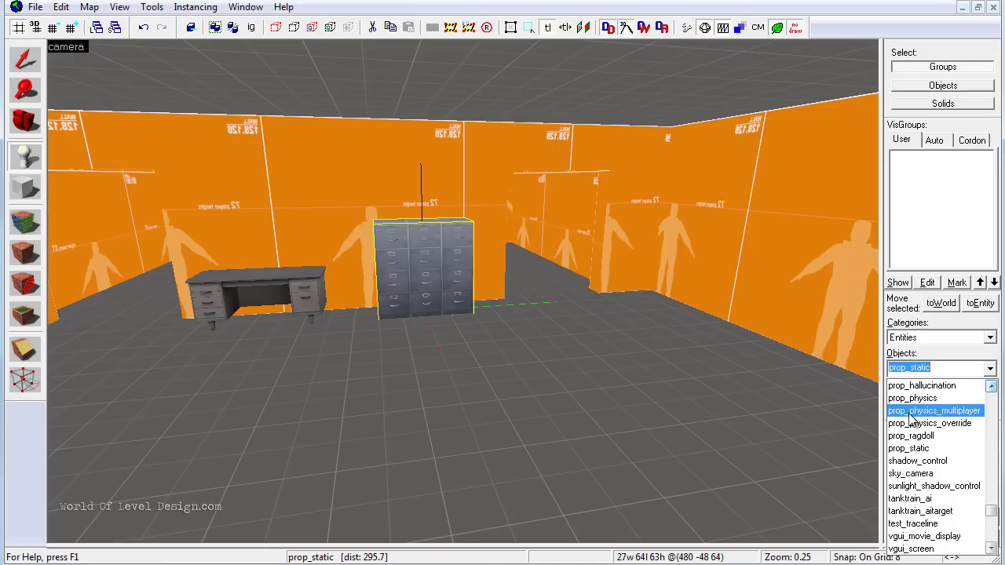
click(914, 411)
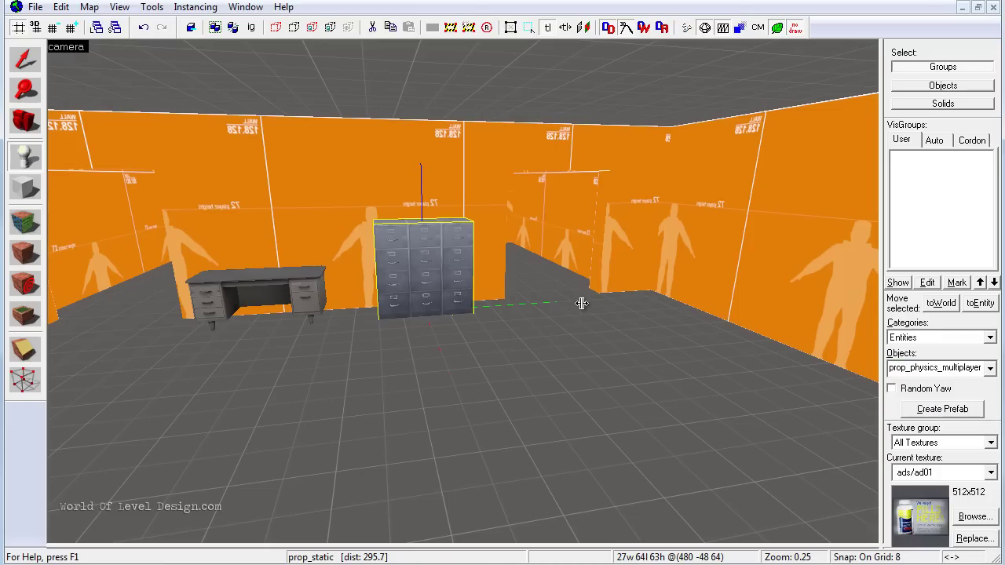
click(560, 319)
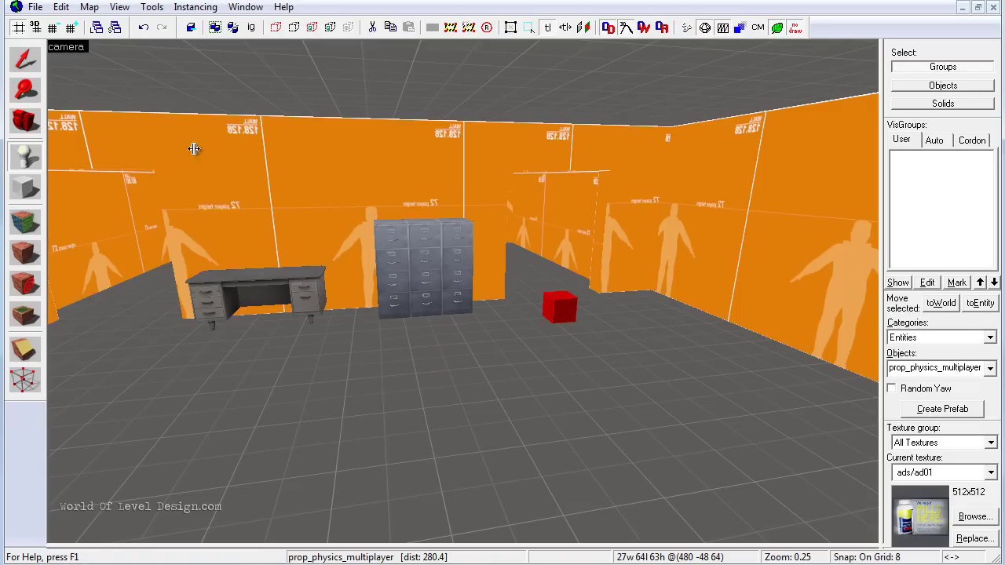
- Open the model browser for the new physics entity's World Model and filter the models by "trash"
click(25, 61)
double_click(566, 308)
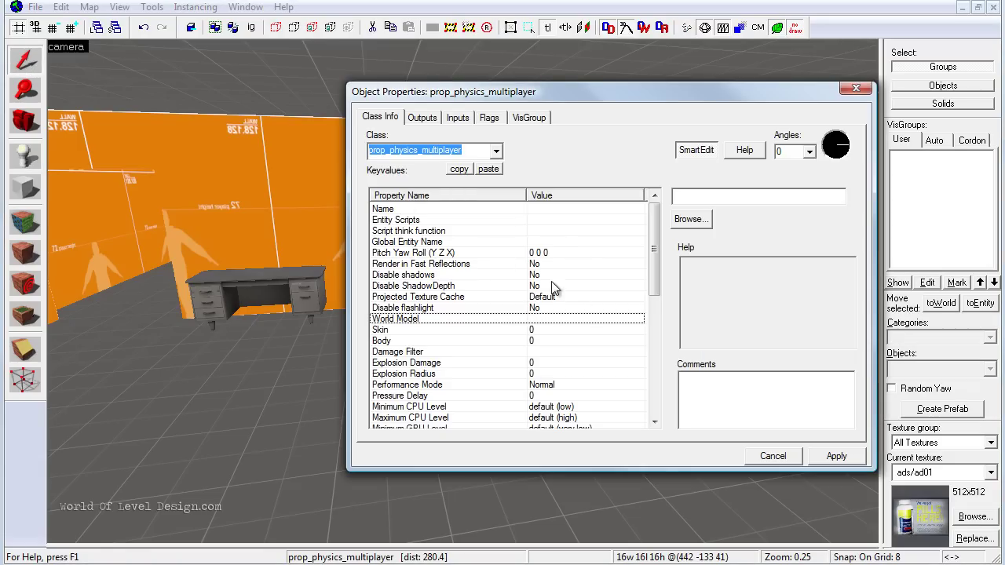
click(539, 319)
click(693, 219)
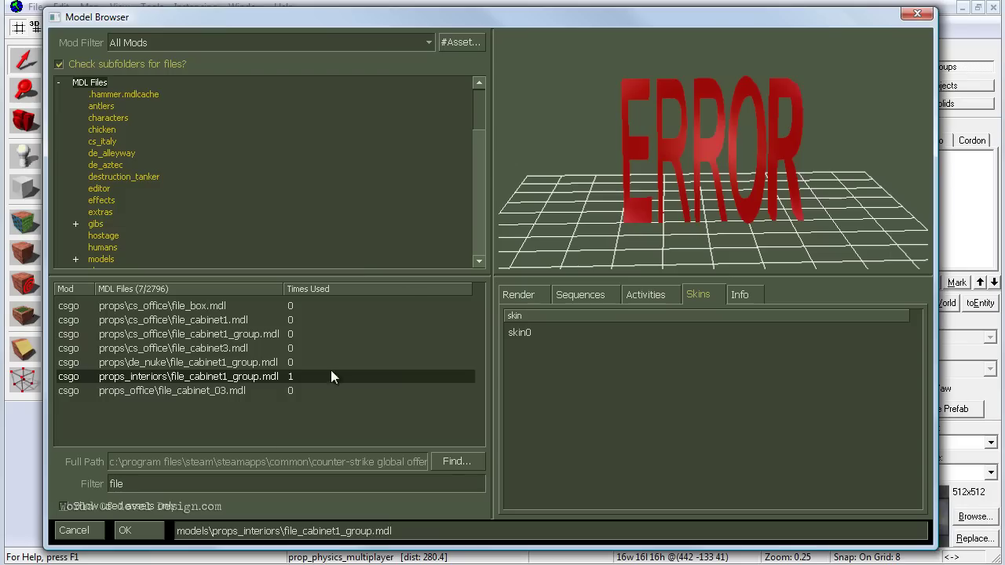
key(BackSpace)
key(BackSpace)
key(BackSpace)
key(BackSpace)
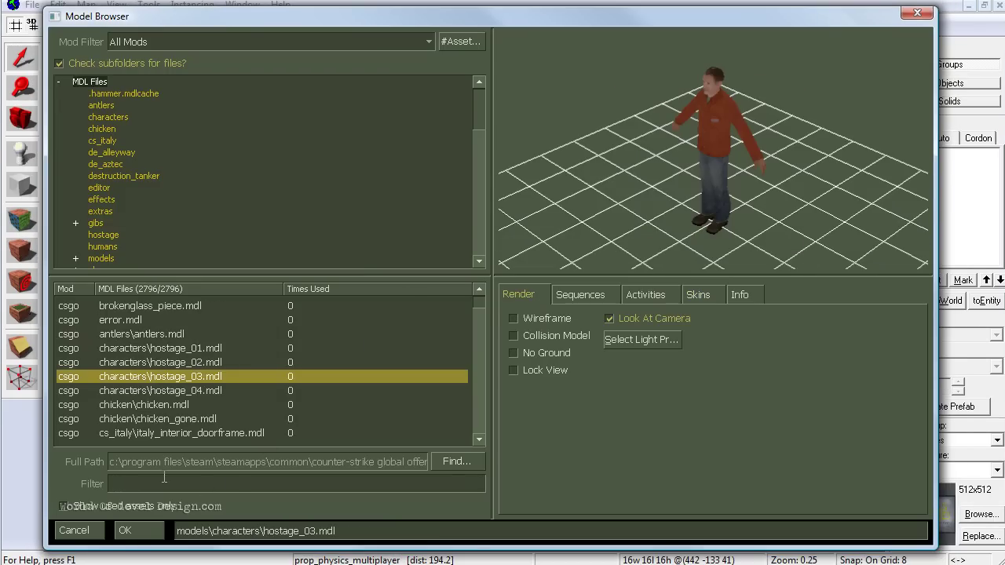
text(trash)
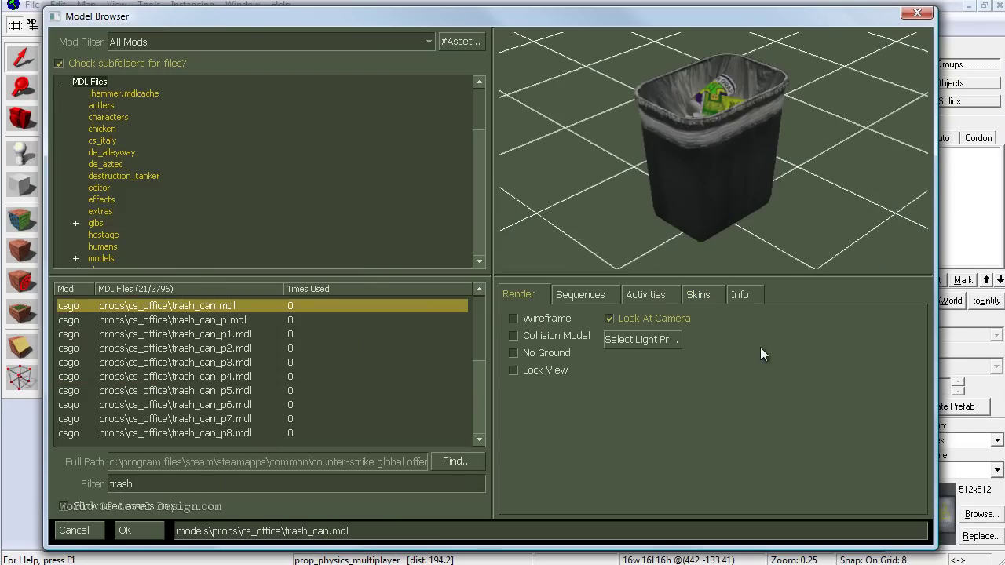
- Check the model info of props/cs_office/trash_can.mdl and assign it as the entity's World Model
click(739, 294)
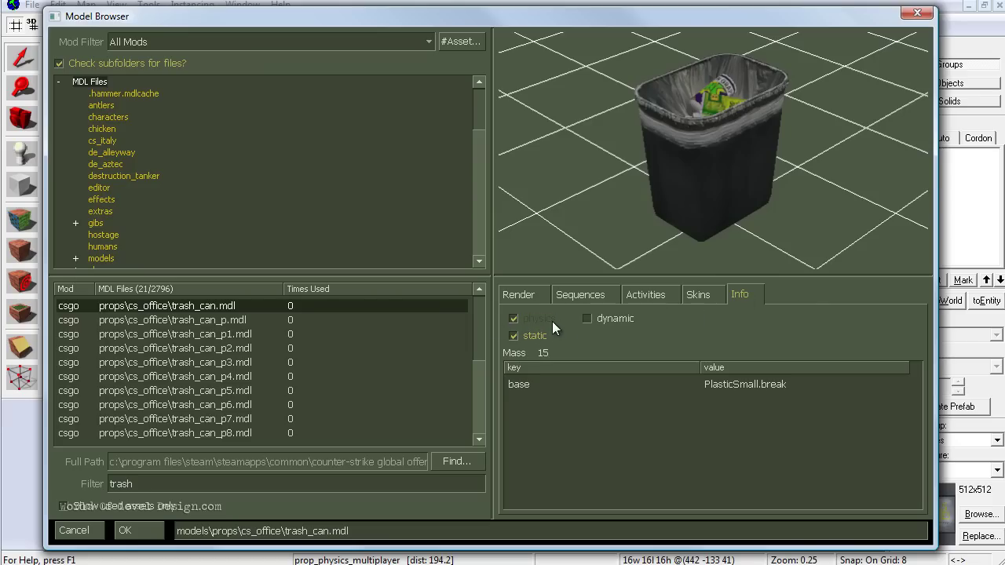
double_click(208, 306)
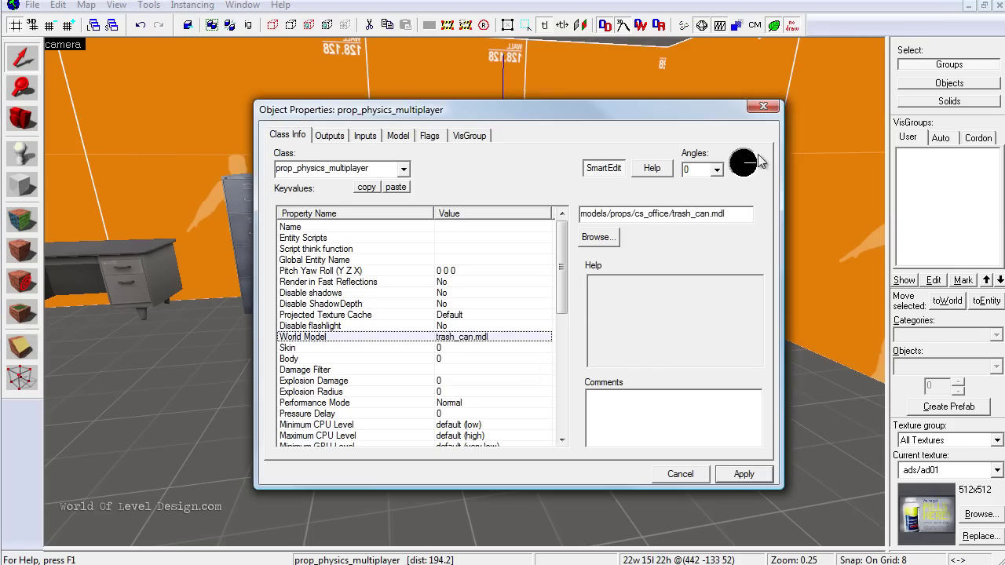
click(762, 106)
- Lower the trash can in the side view until it stands on the floor at 440 -133 43
key(z)
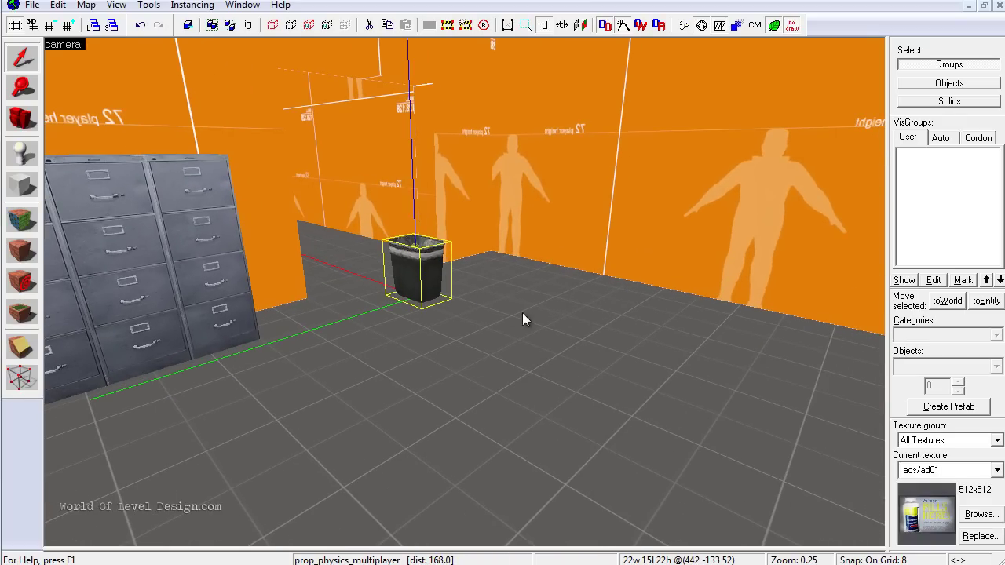
key(shift+z)
key(shift+z)
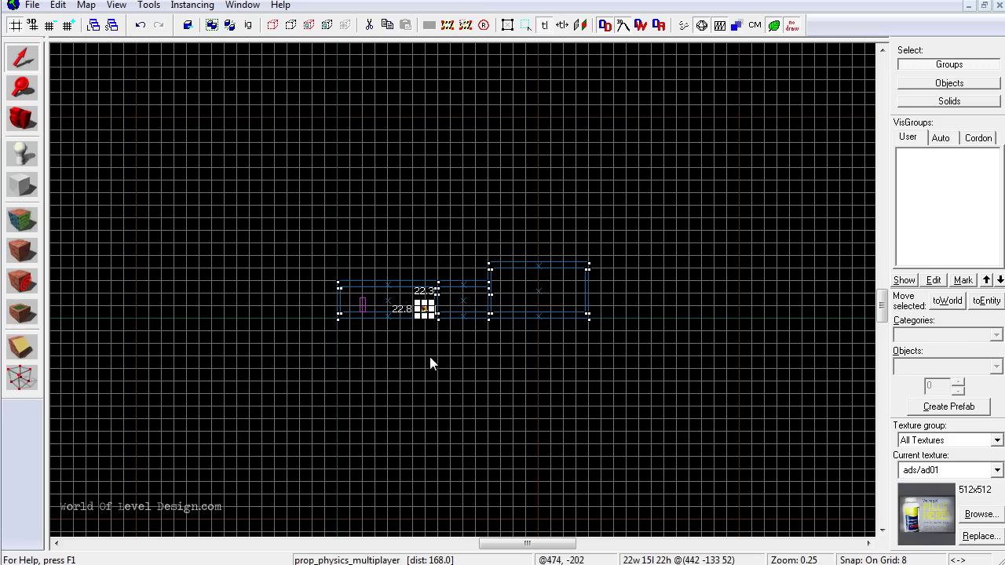
scroll(429, 353, up, 4)
scroll(427, 344, up, 7)
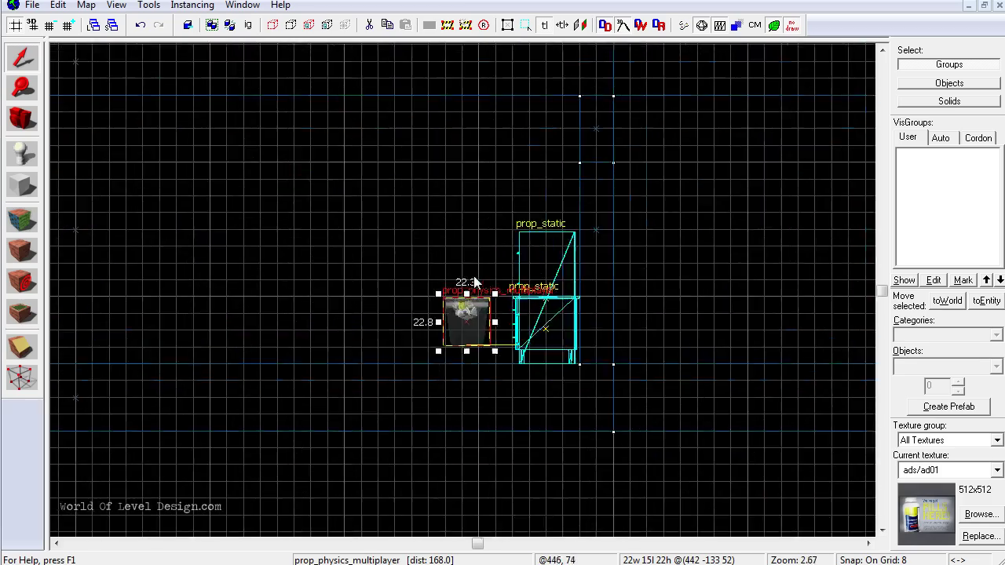
drag(467, 364, 468, 402)
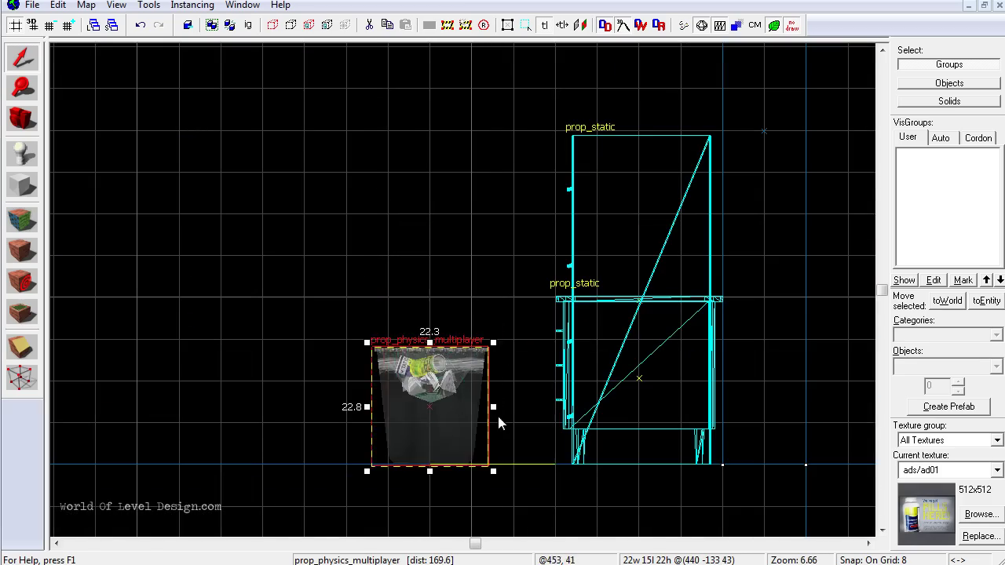
scroll(498, 413, up, 4)
scroll(510, 418, down, 2)
key(shift+z)
- Shift the trash can away from the file cabinets in the top view
key(shift+z)
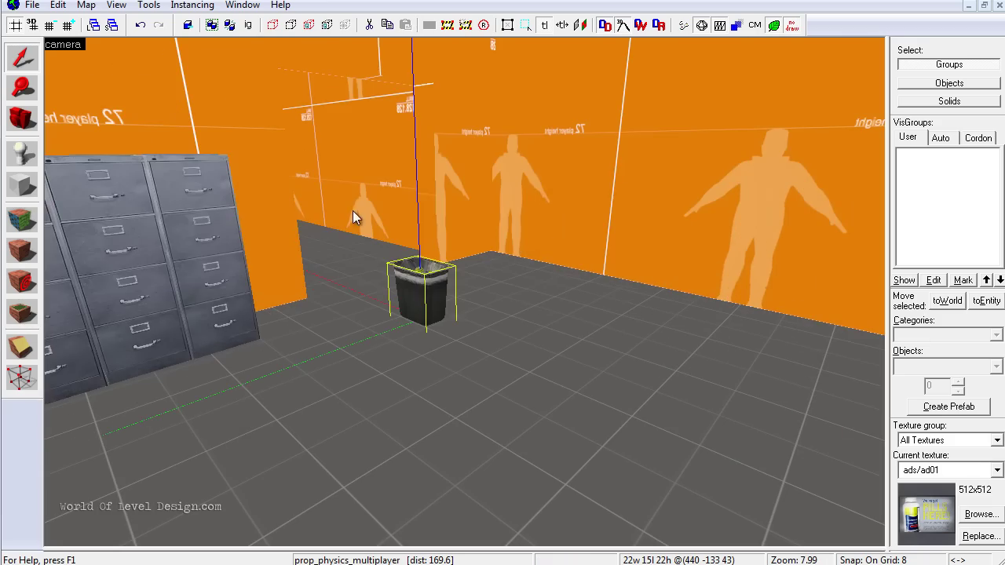
key(shift+z)
key(shift+z)
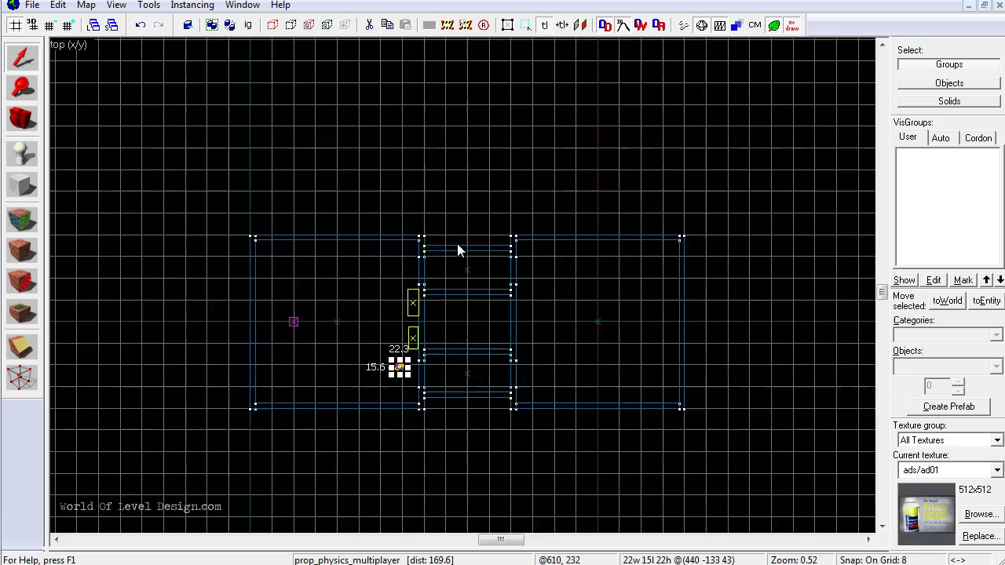
scroll(453, 313, up, 1)
scroll(453, 313, up, 9)
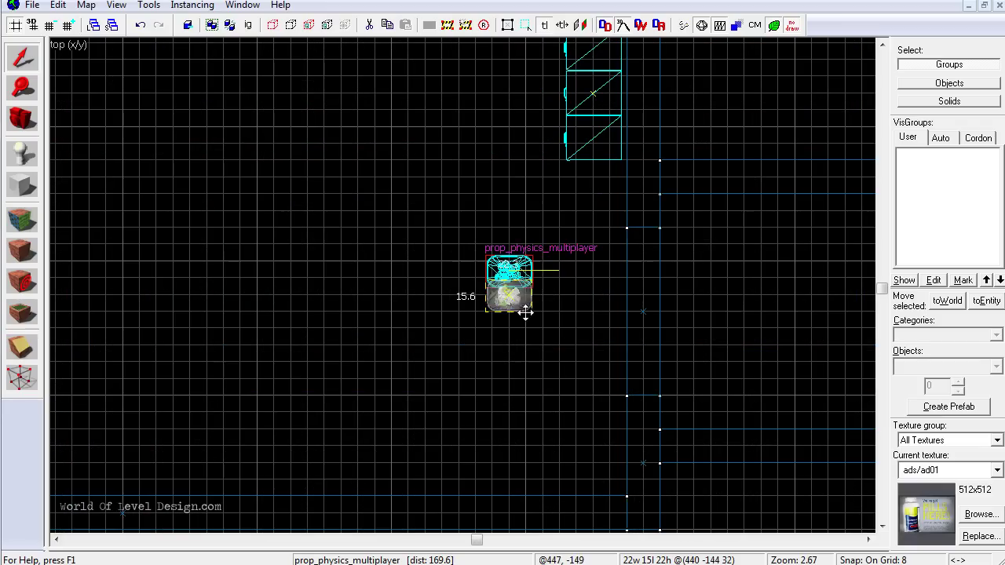